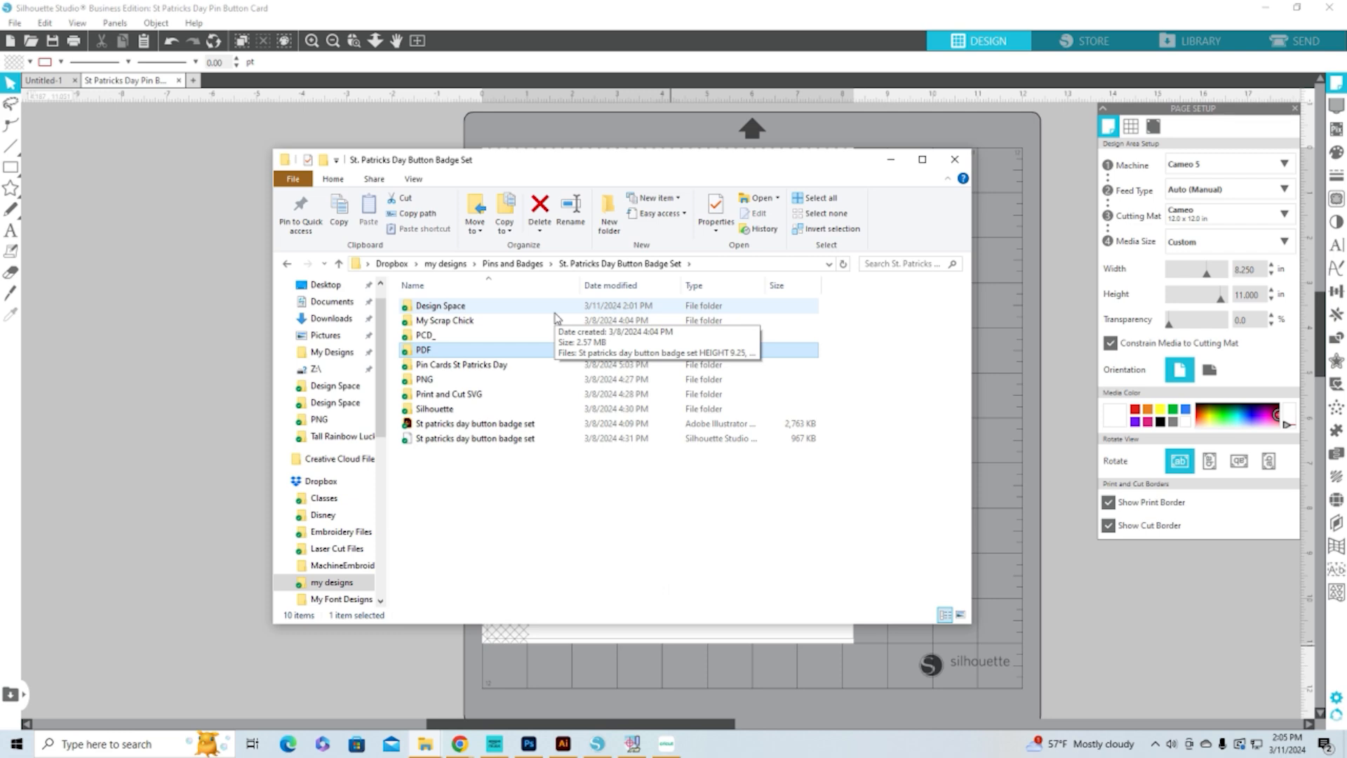
Step: Open the St patricks day button badge set PDF from the badge set's PDF folder and look over its page
click(430, 351)
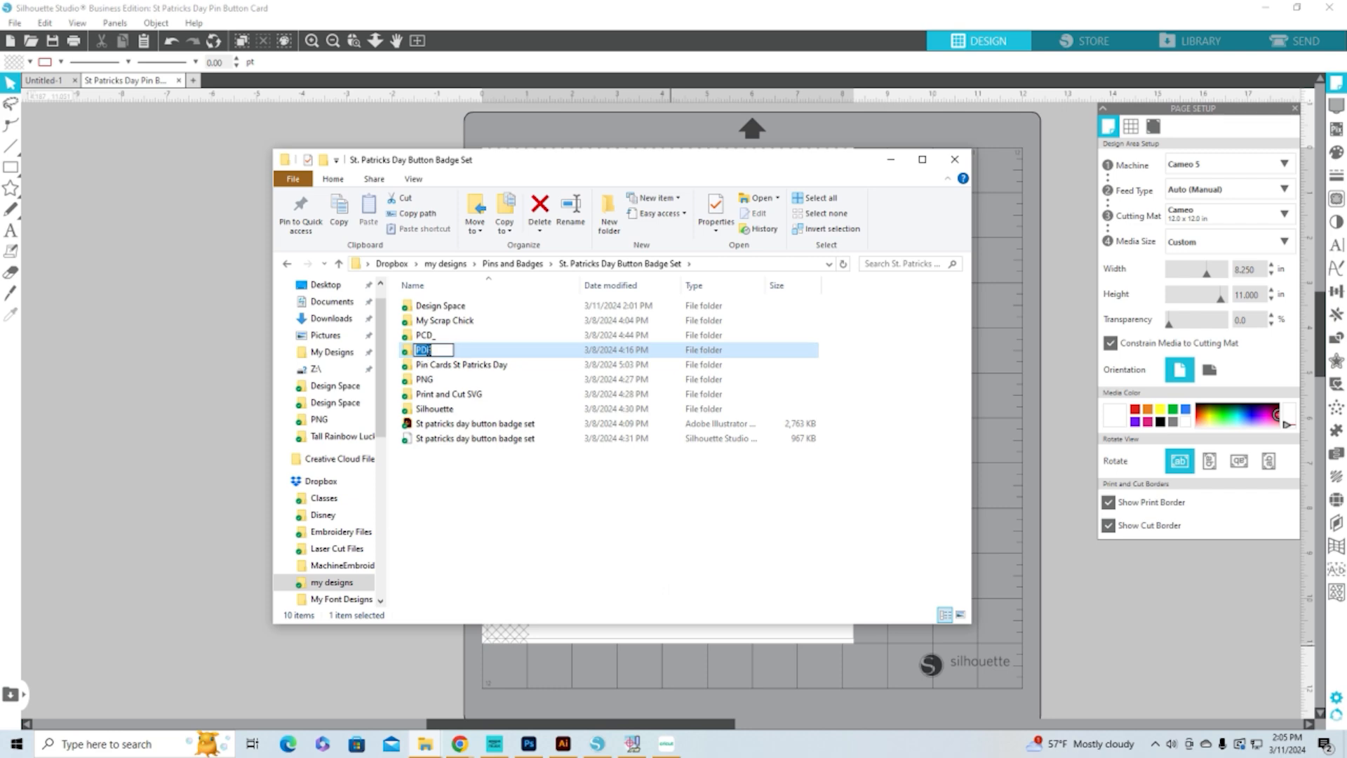
click(538, 407)
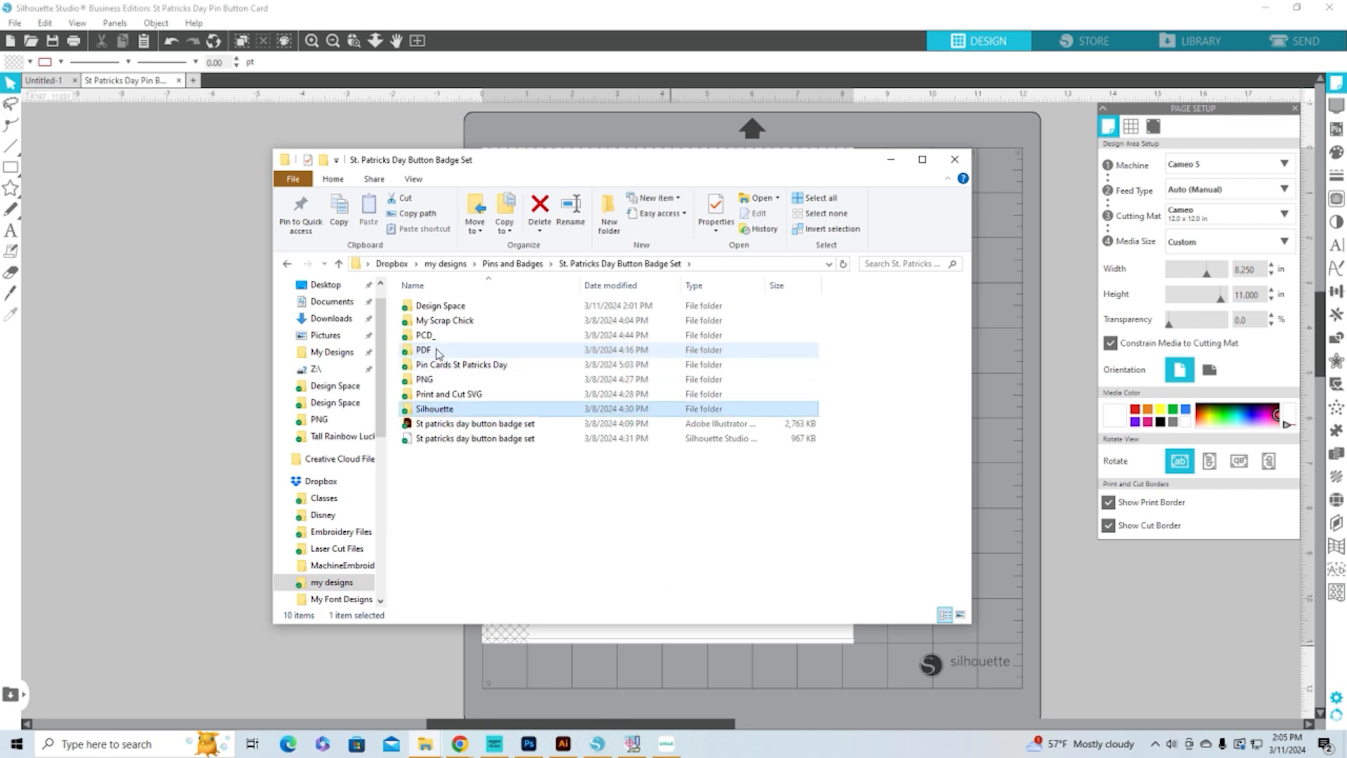
click(436, 351)
double_click(438, 351)
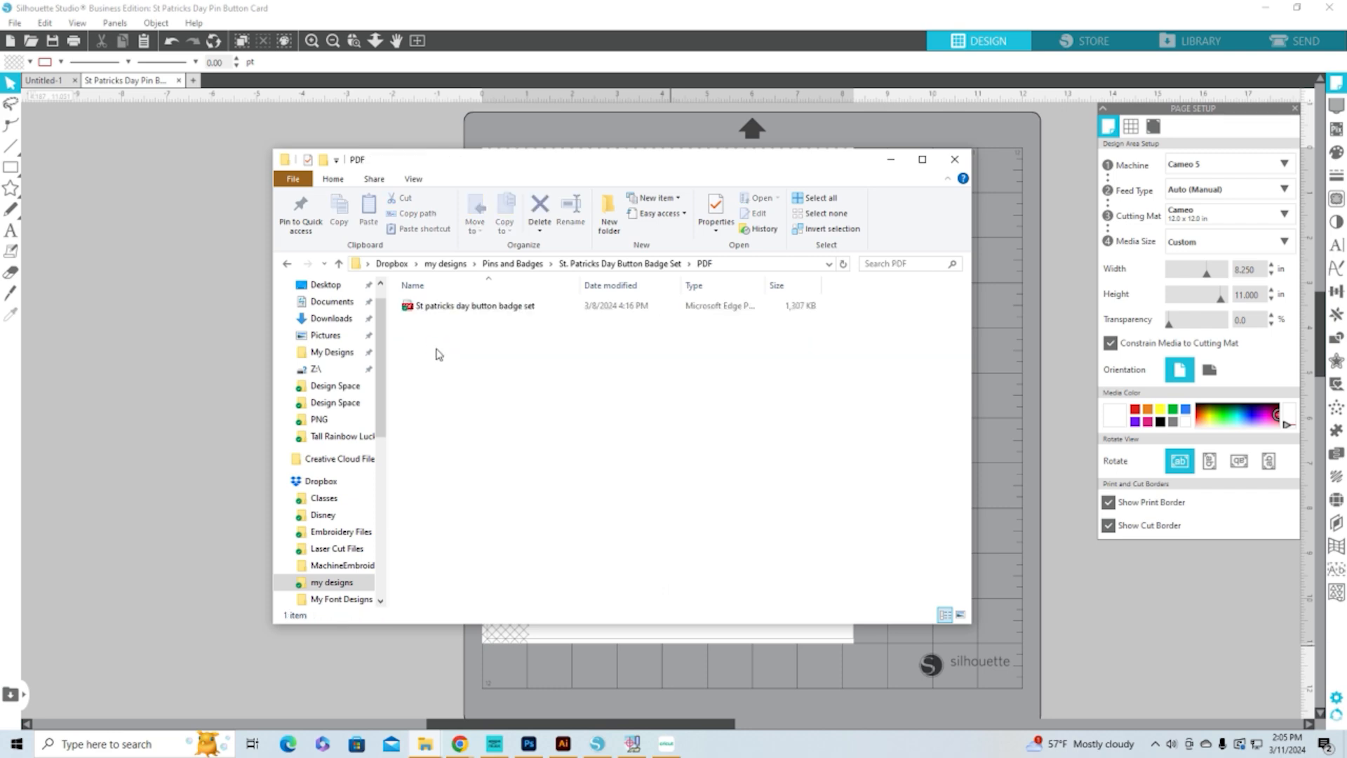
click(469, 309)
double_click(469, 309)
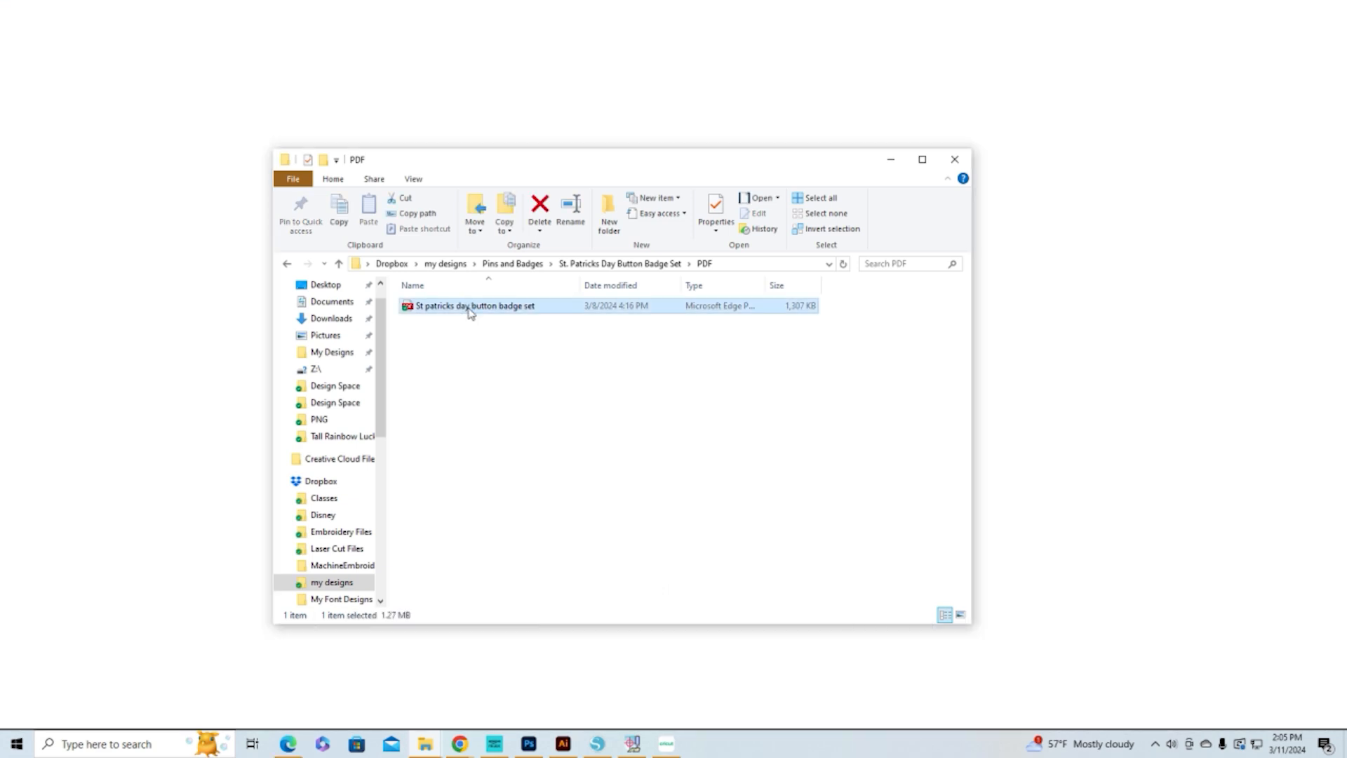
click(890, 163)
scroll(1122, 470, down, 2)
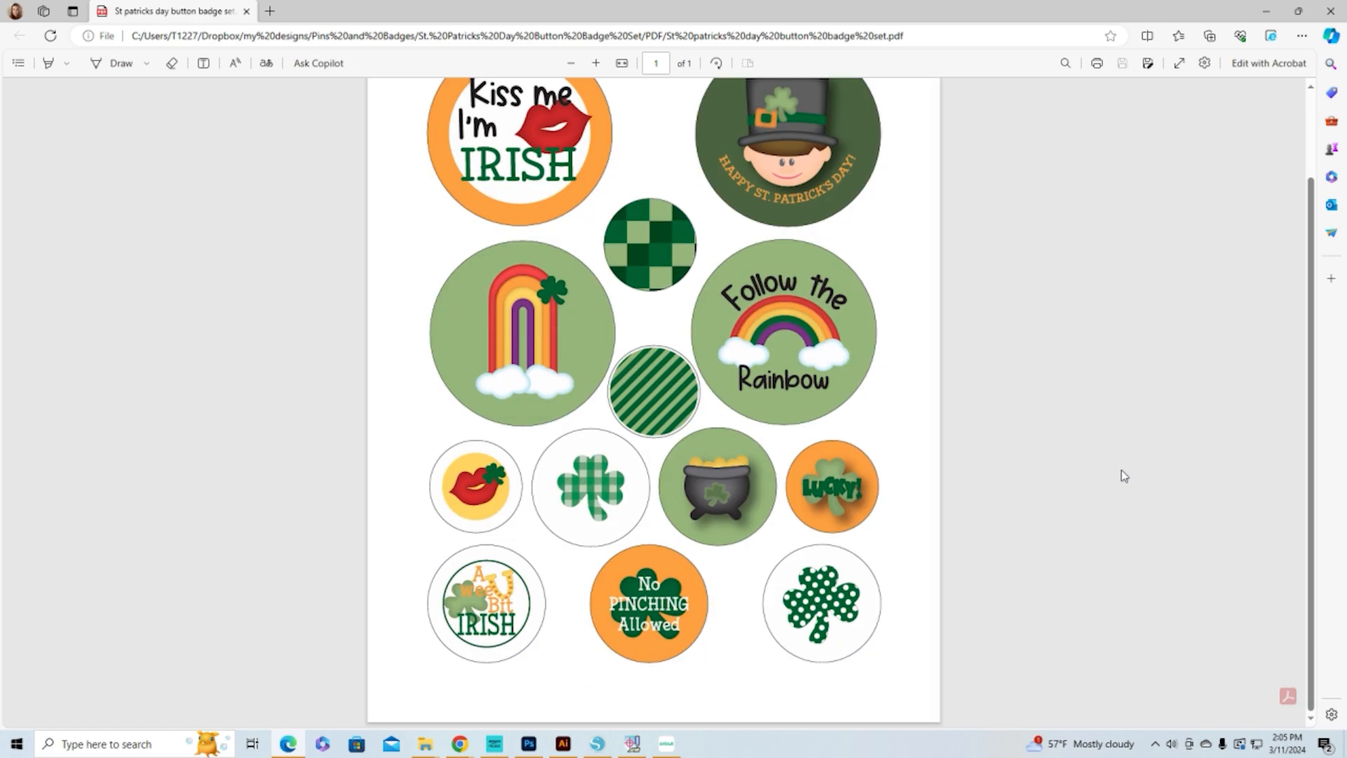
scroll(1121, 470, up, 2)
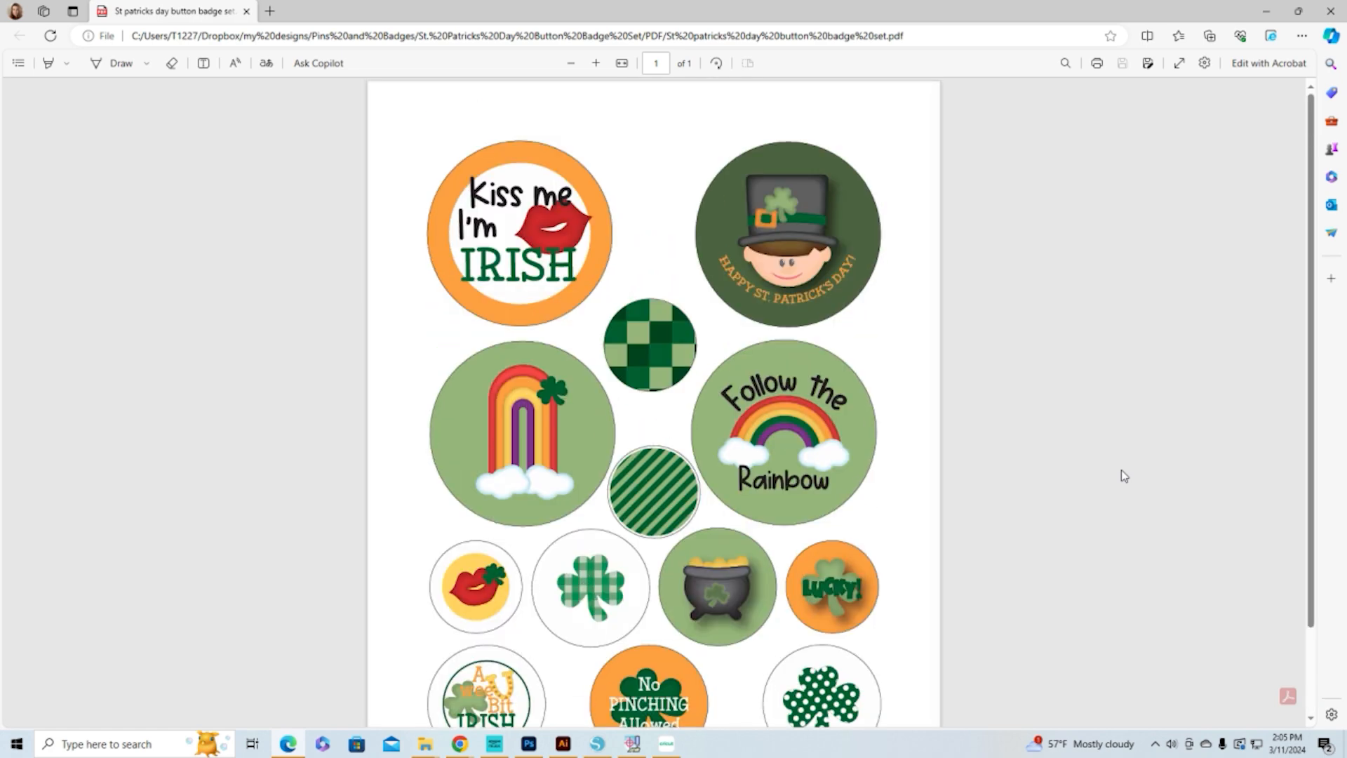
Step: Preview the PDF's printout at actual size, then cancel printing and close the PDF
click(1097, 65)
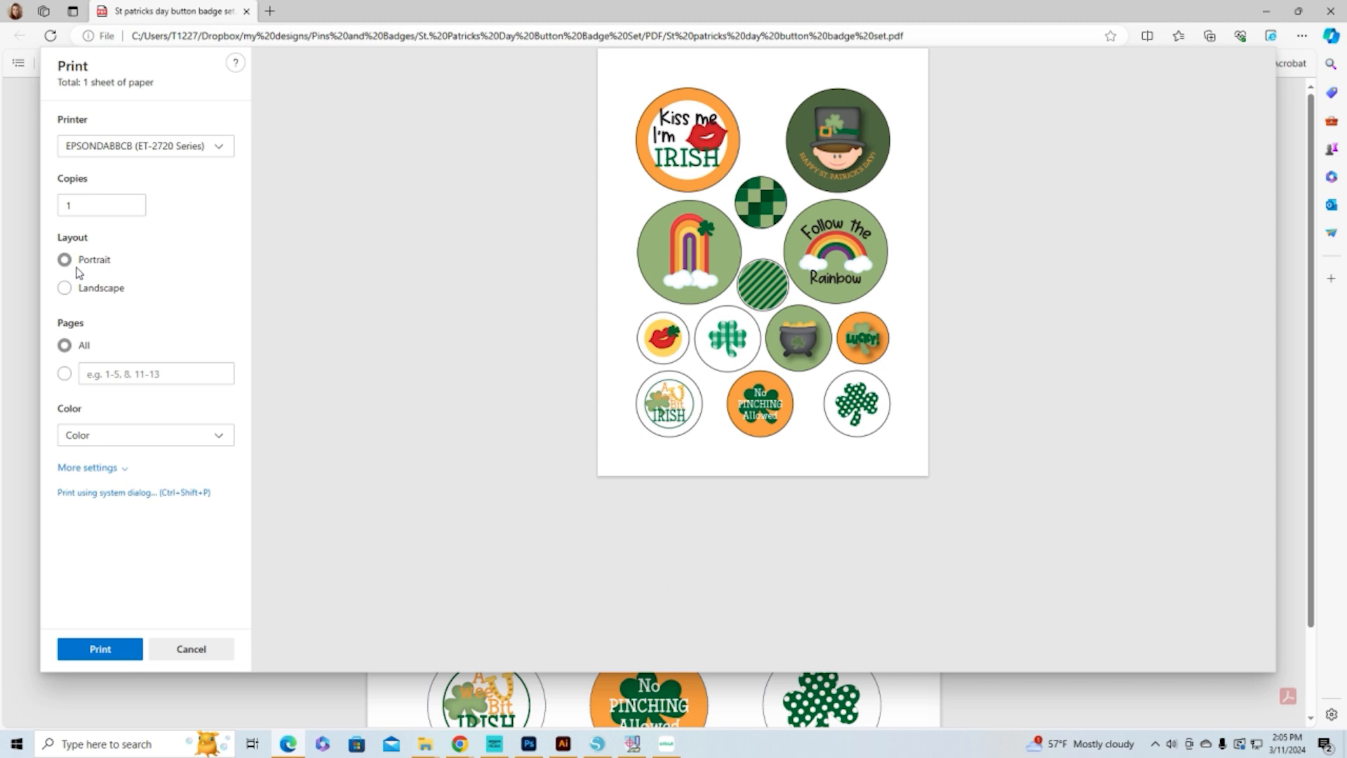
click(125, 472)
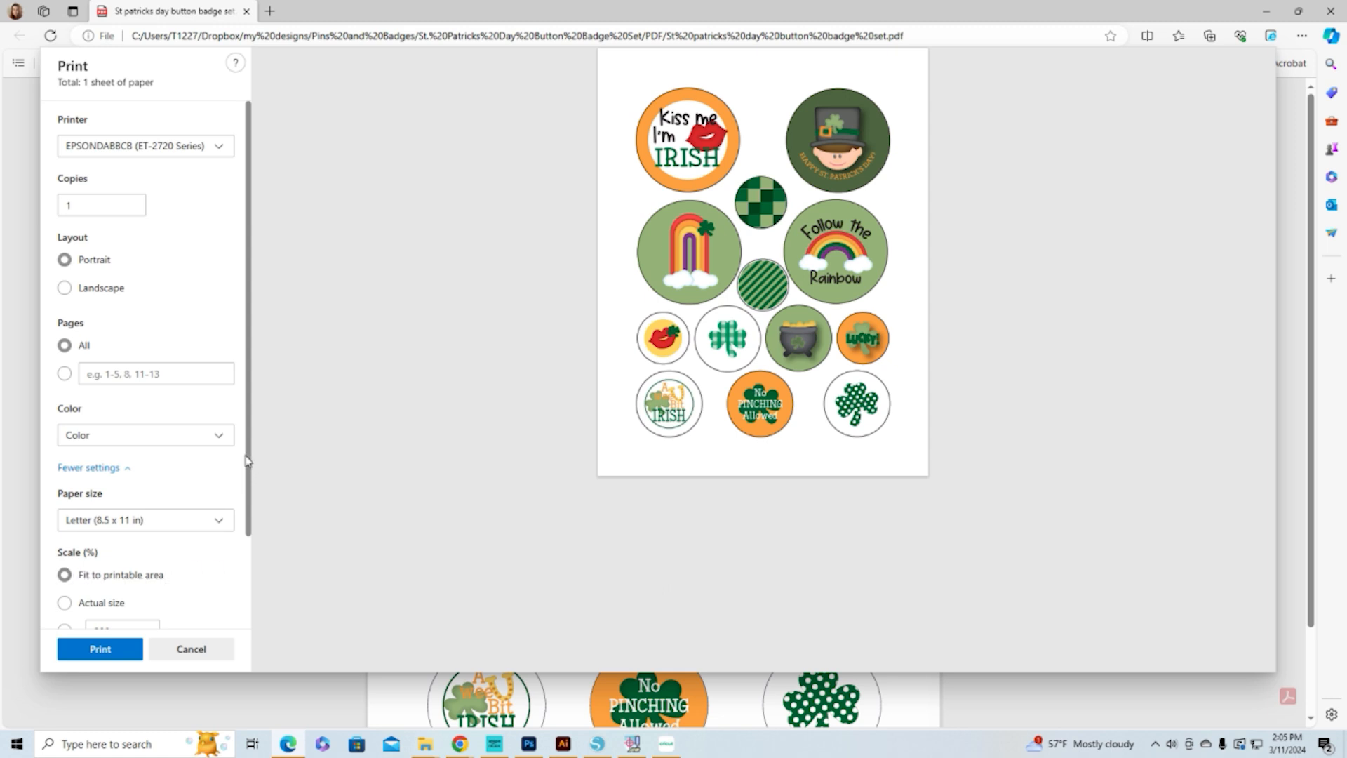
click(64, 608)
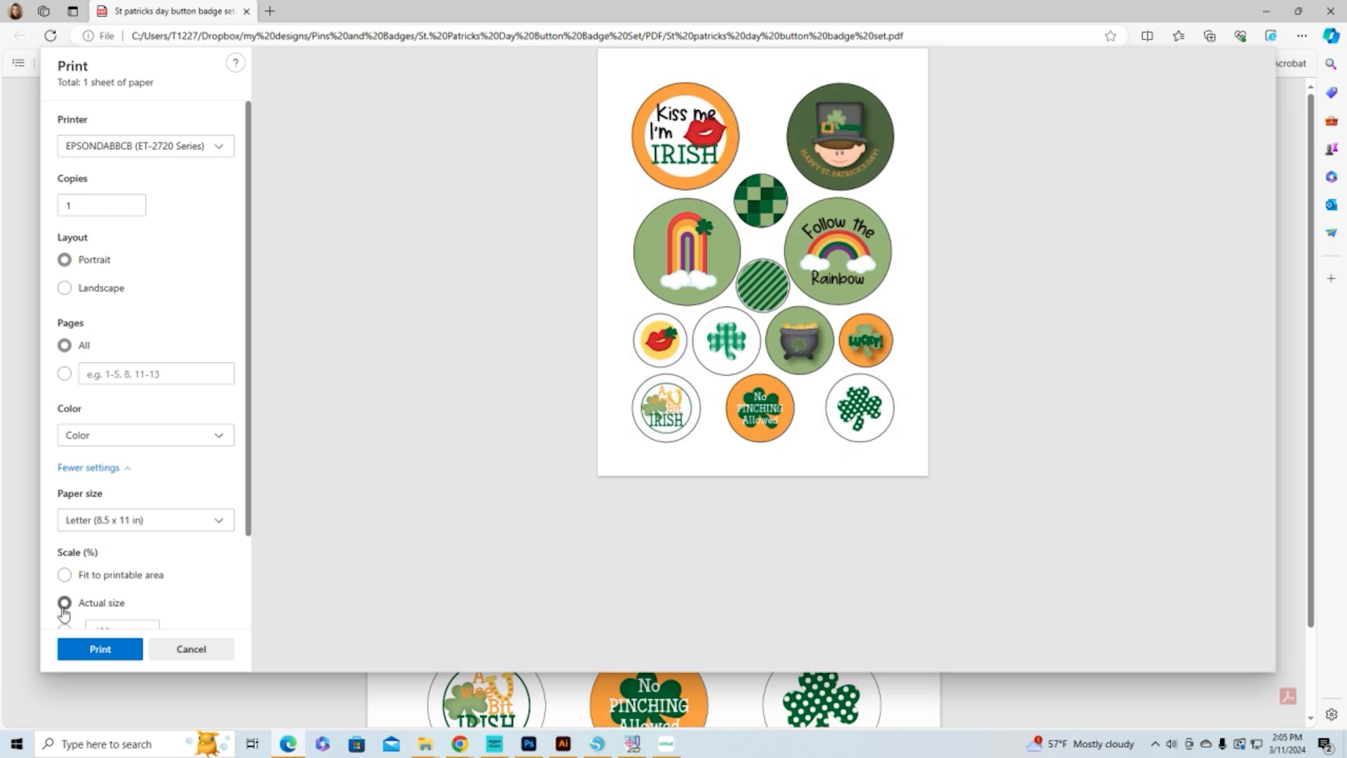
scroll(249, 532, down, 2)
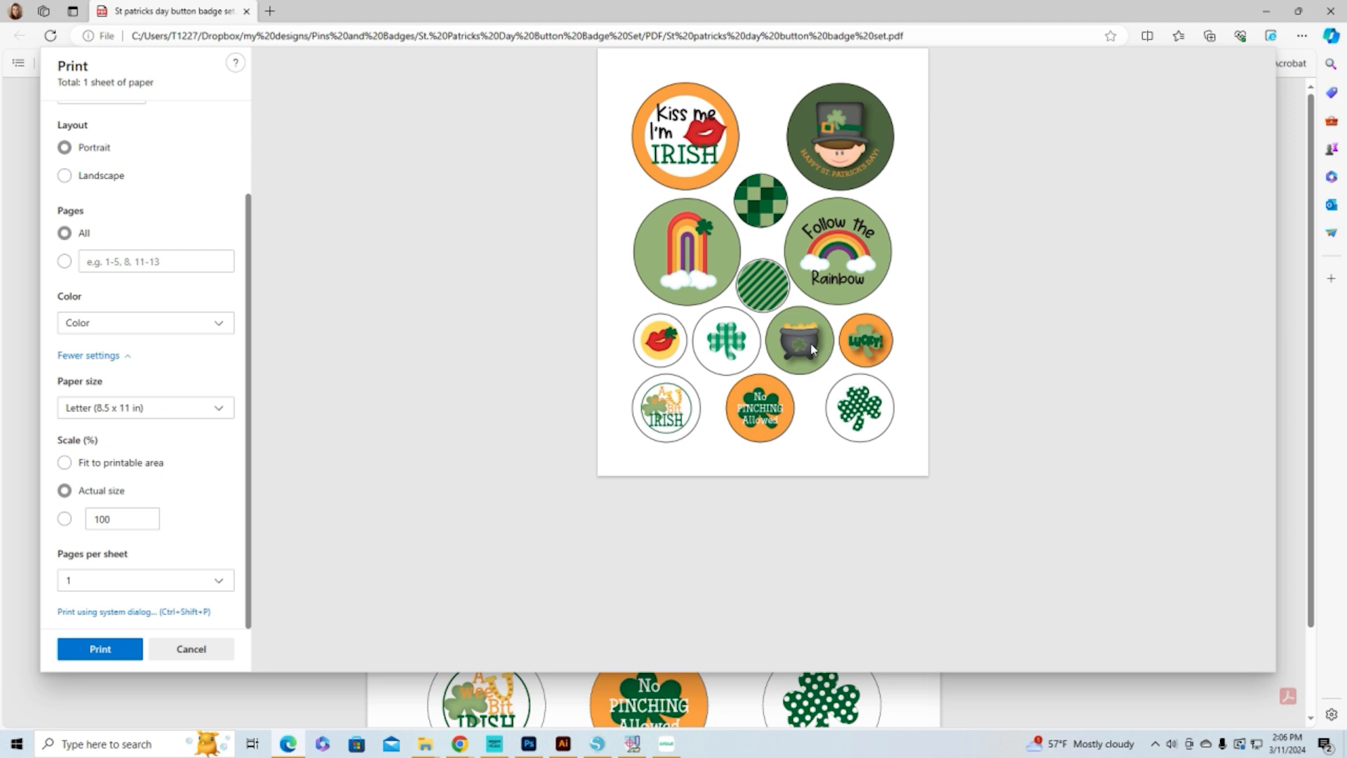
click(220, 650)
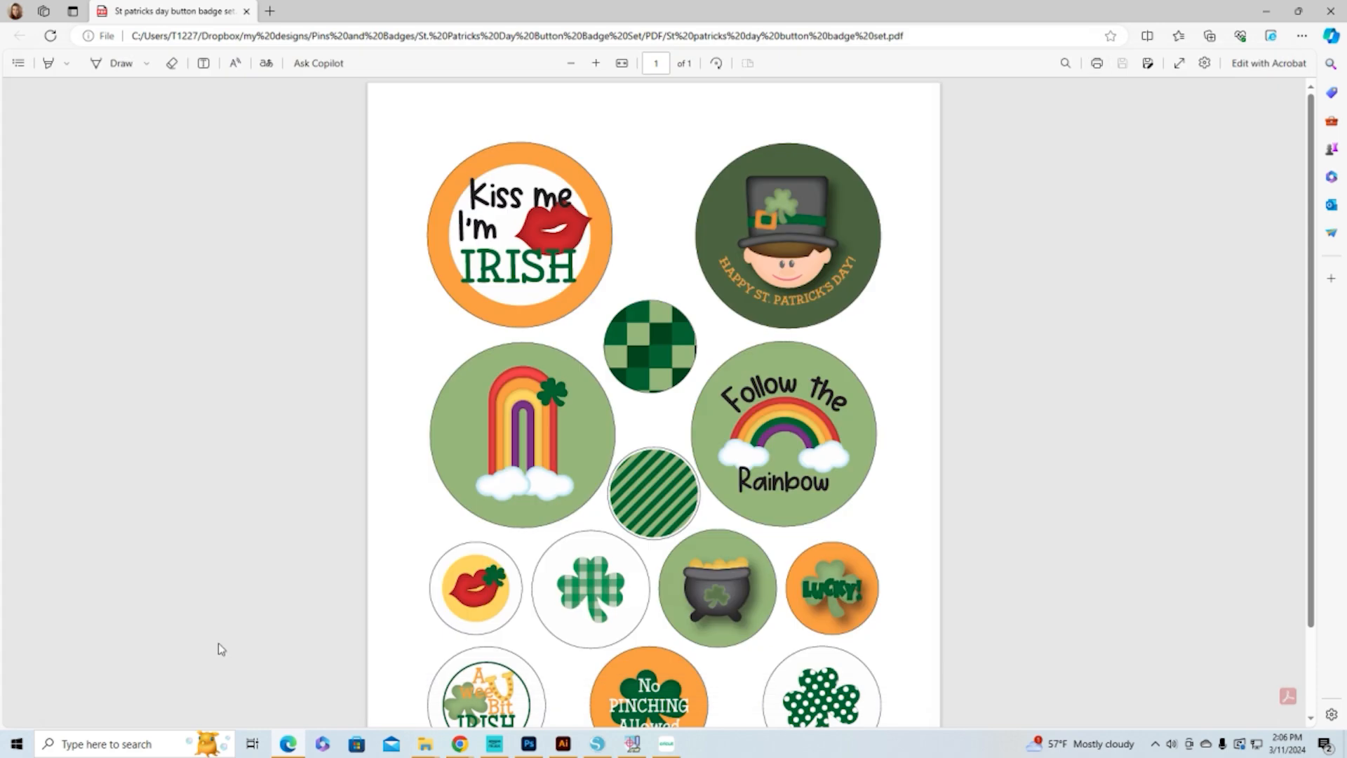
click(1334, 13)
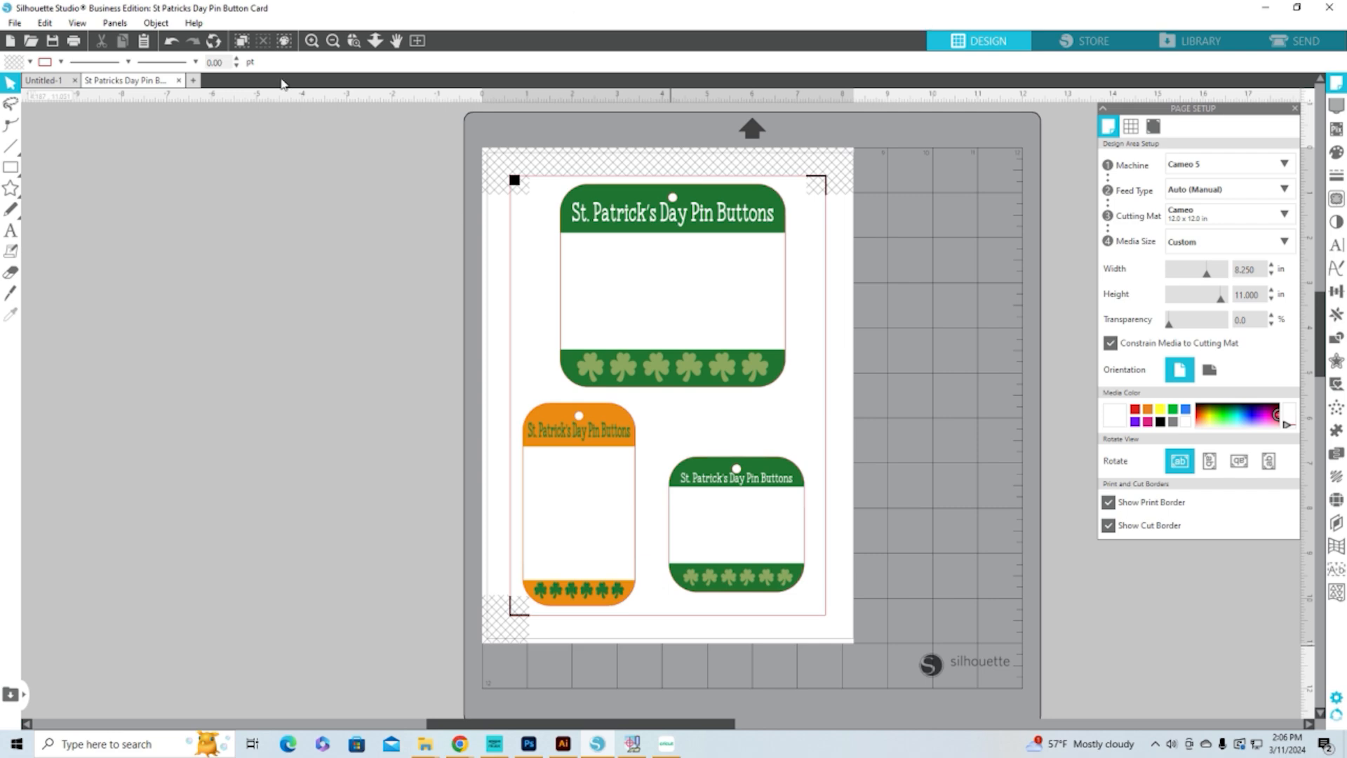
Step: Open the Silhouette Studio file St patricks day button badge set from the badge set's Silhouette folder
click(29, 44)
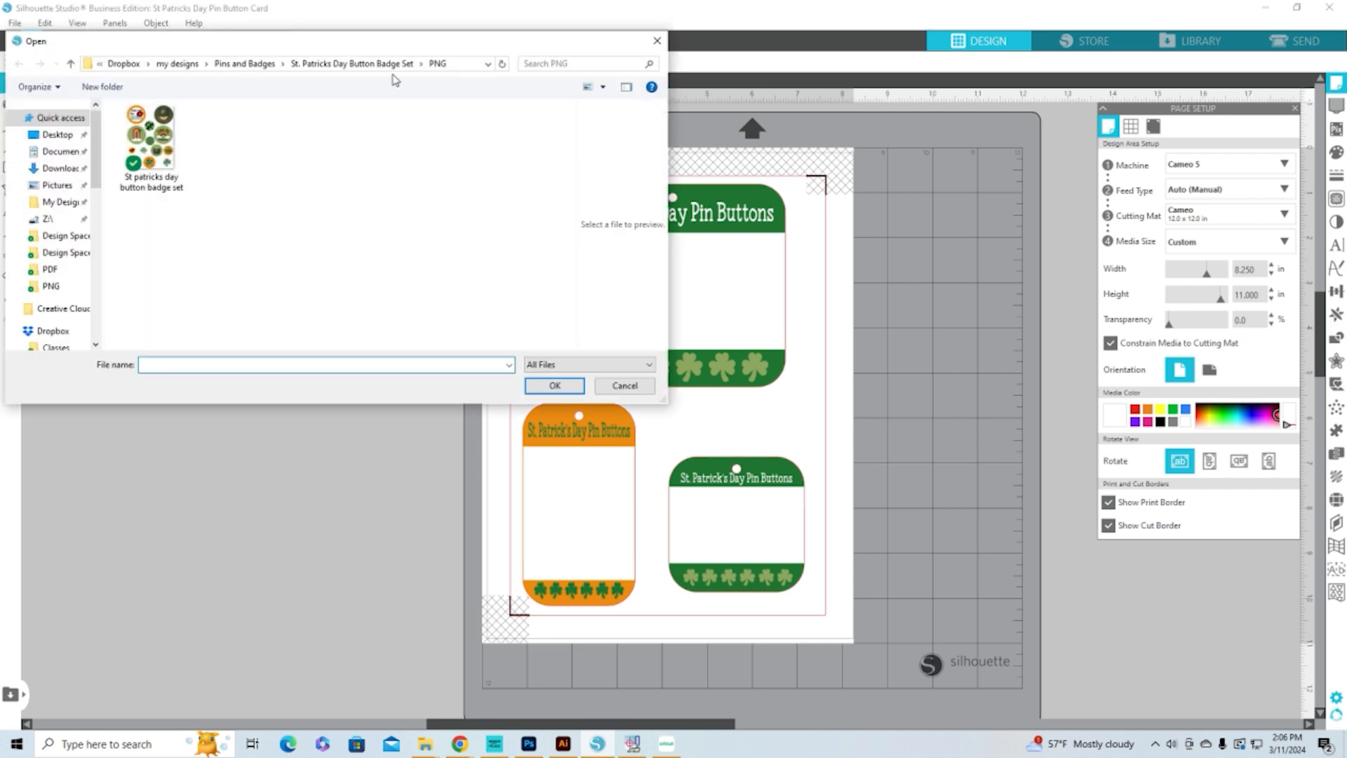
click(350, 65)
double_click(179, 230)
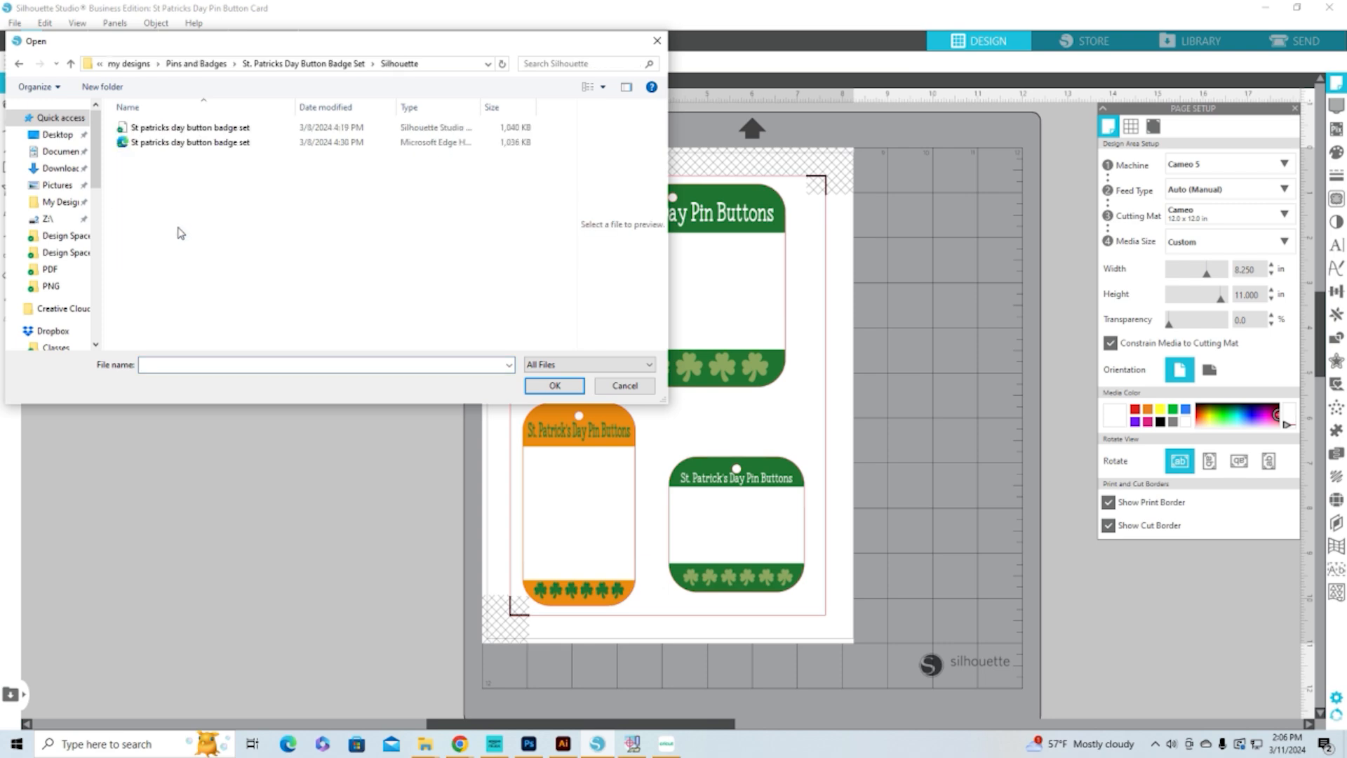
double_click(195, 130)
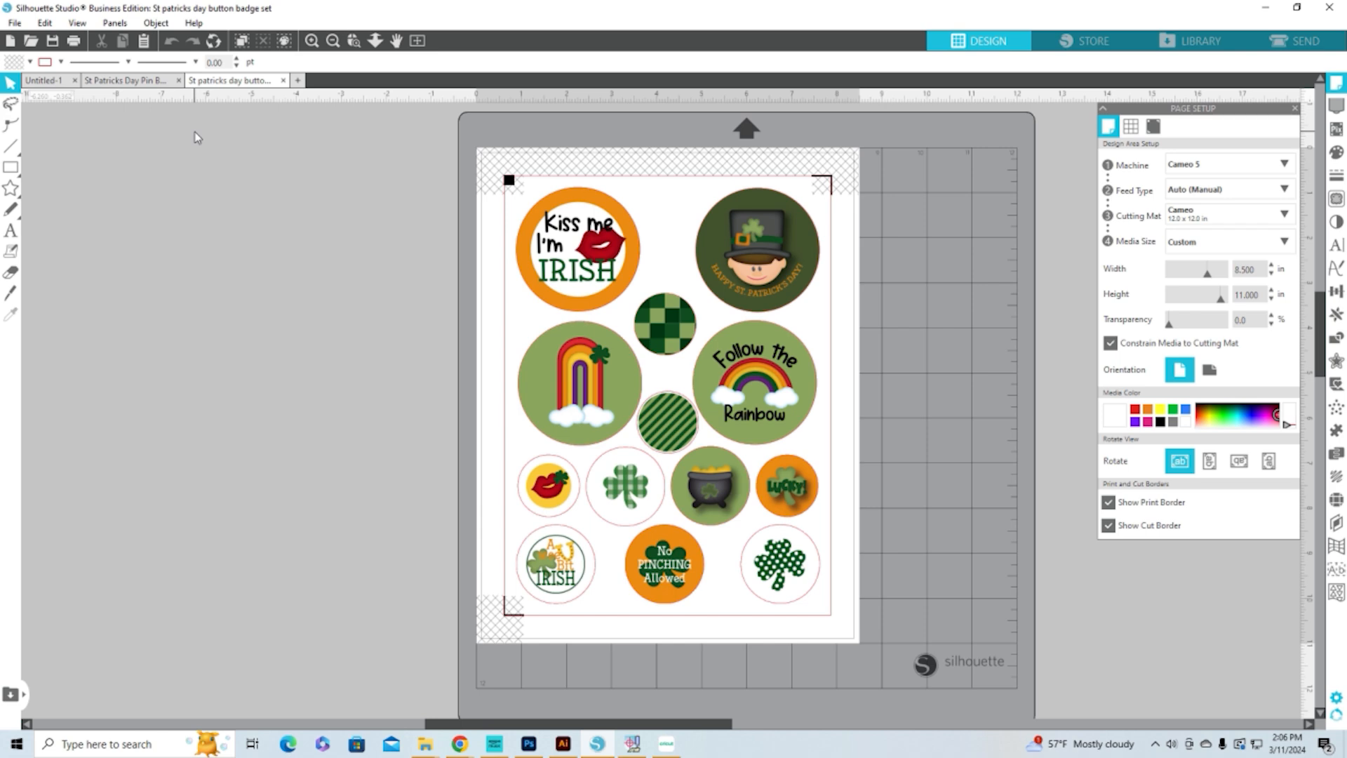
Step: Review the badge sheet's print preview and printer options, then return to the design view without printing
click(1311, 43)
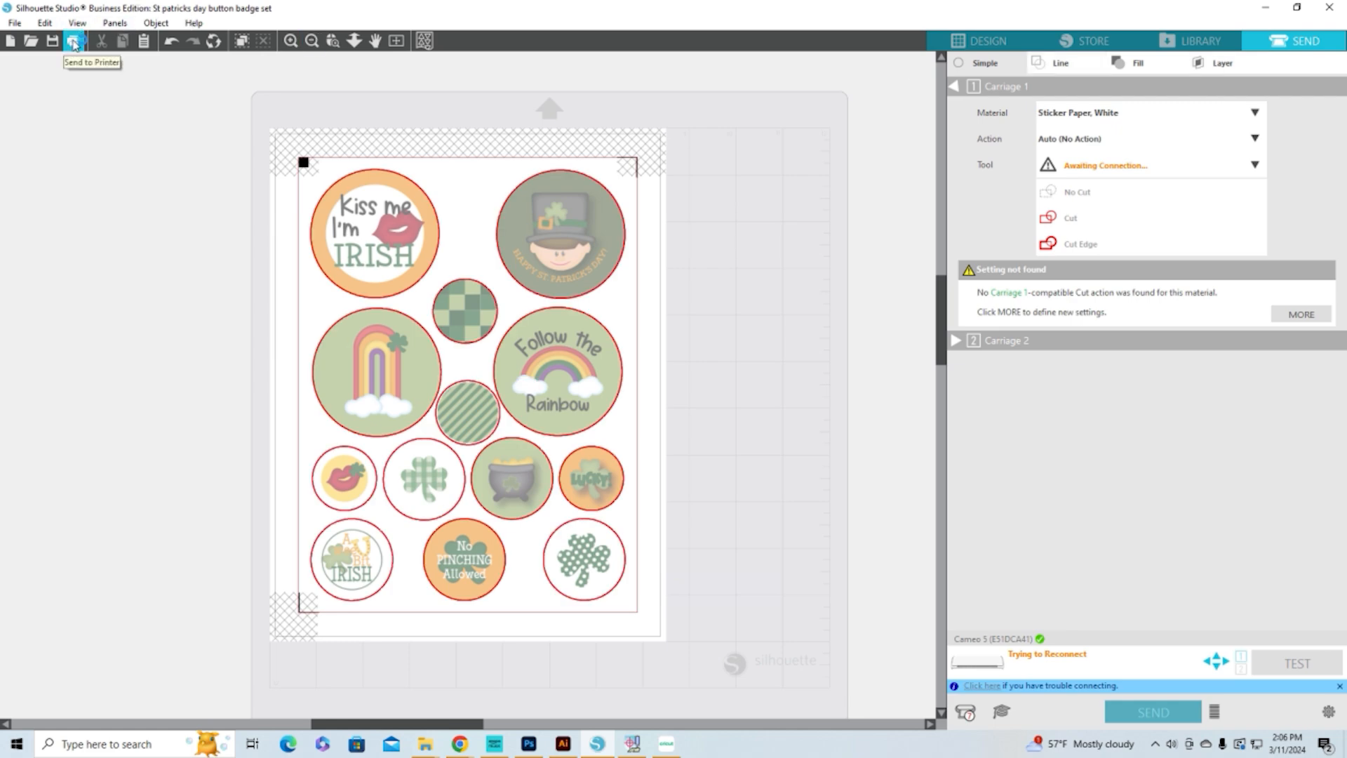
click(73, 42)
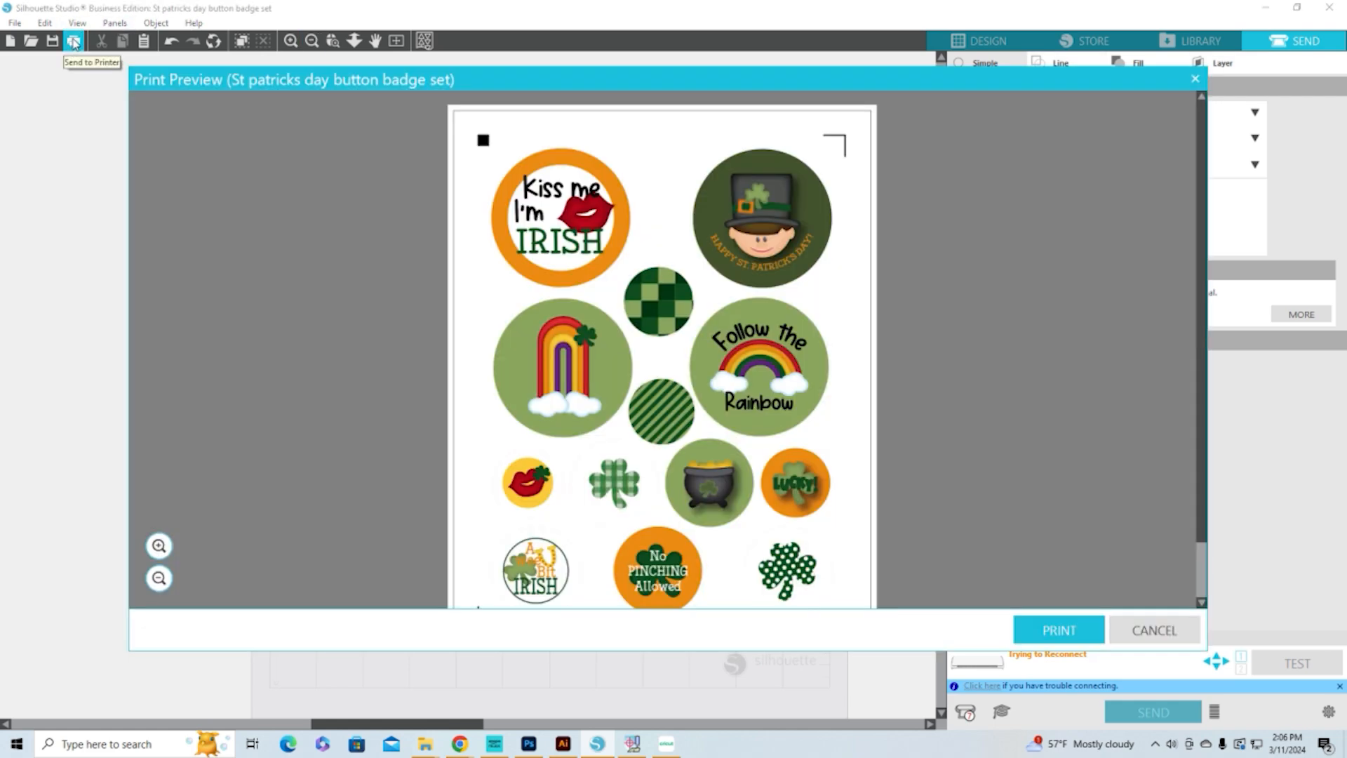
click(1060, 630)
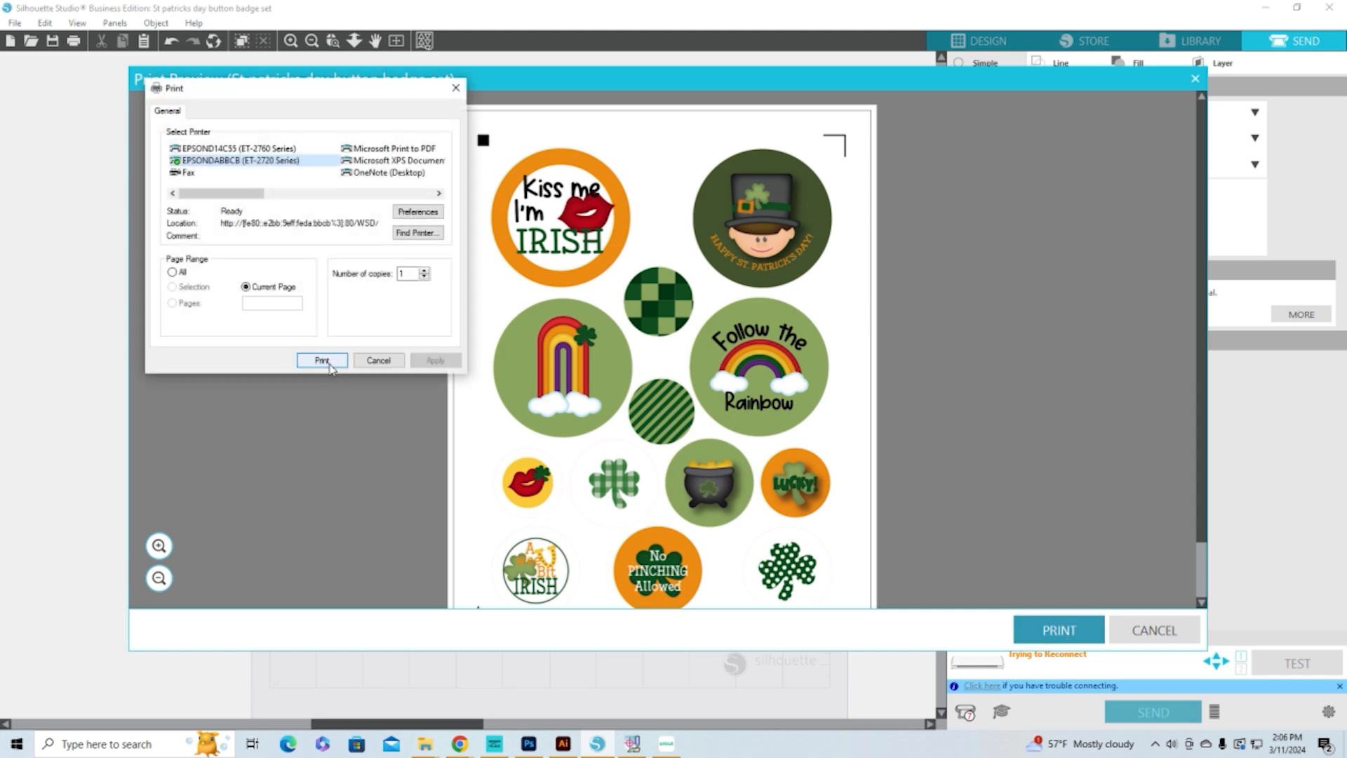
click(456, 88)
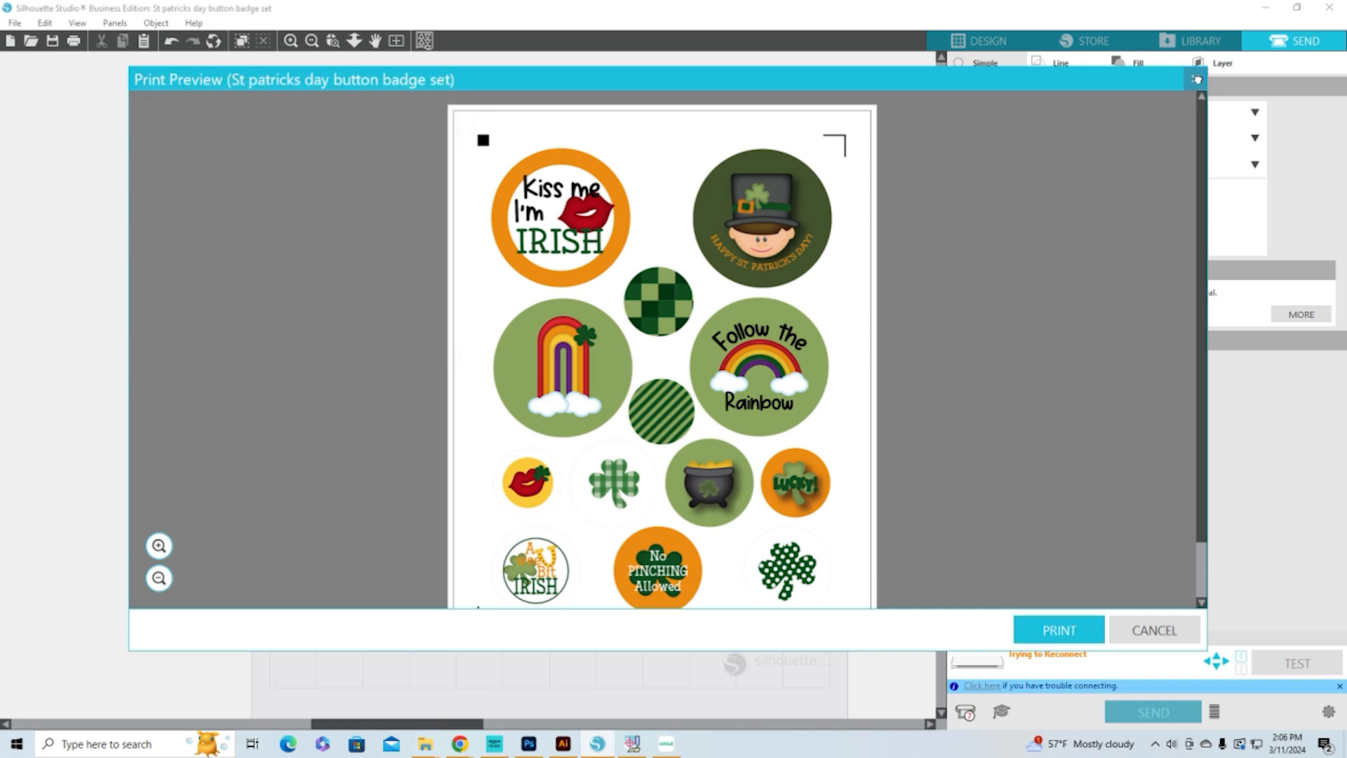
click(1195, 79)
click(1000, 44)
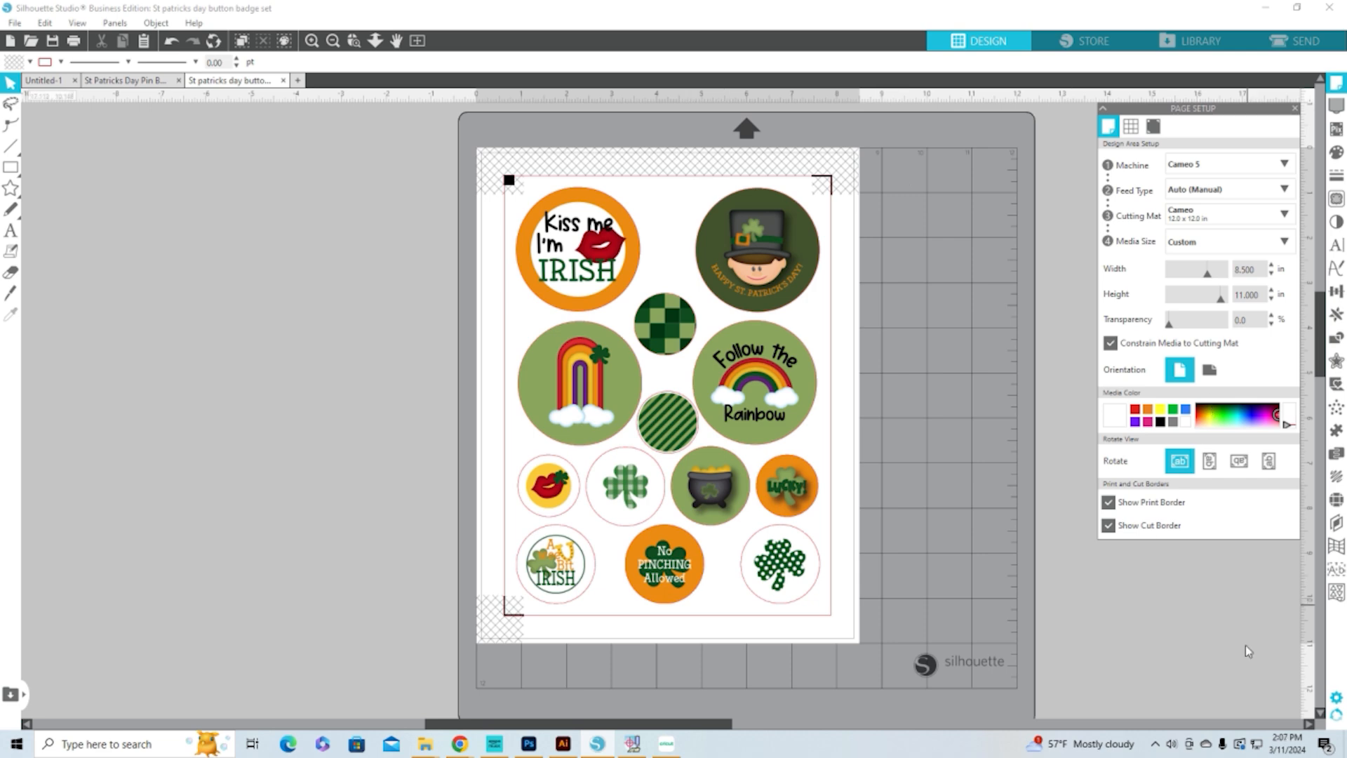
Step: Check the PNG Autotrace setting in the import preferences and close them without changes
click(1337, 697)
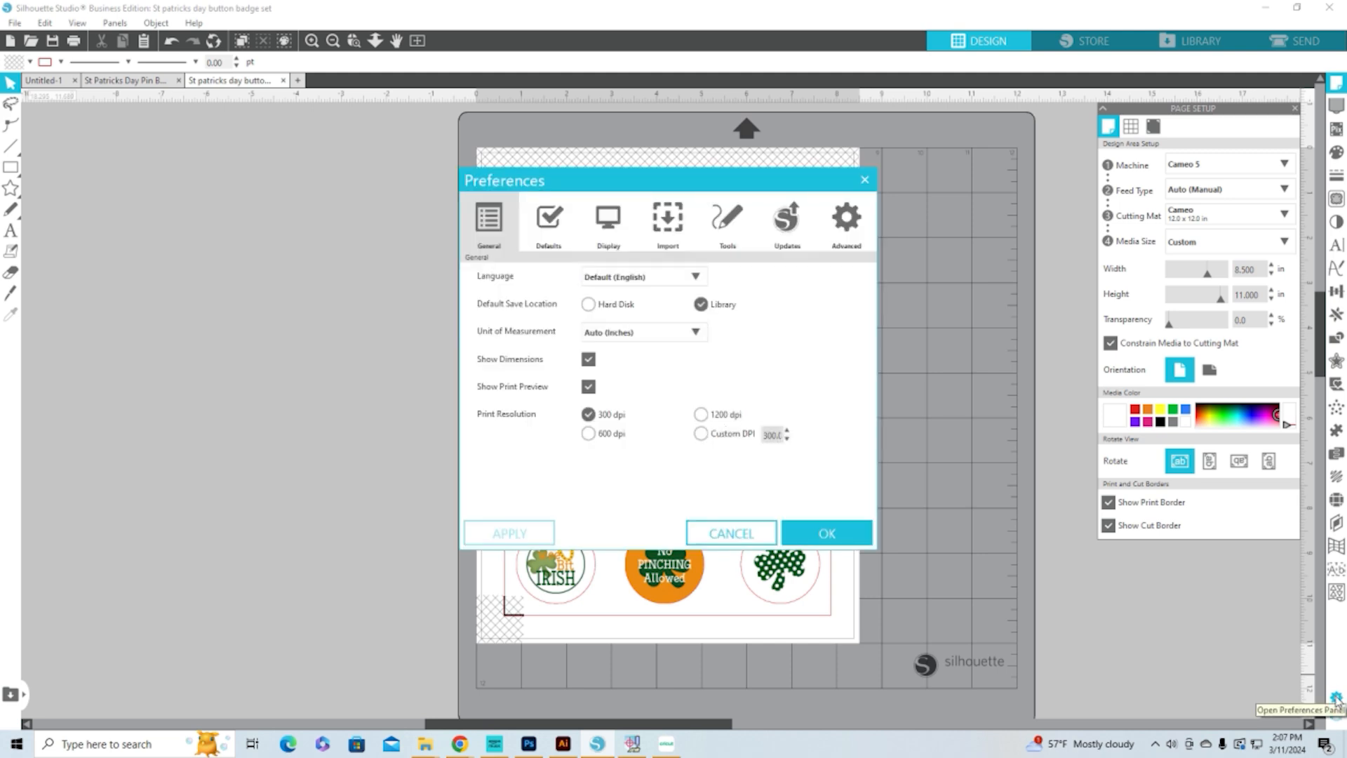
click(676, 239)
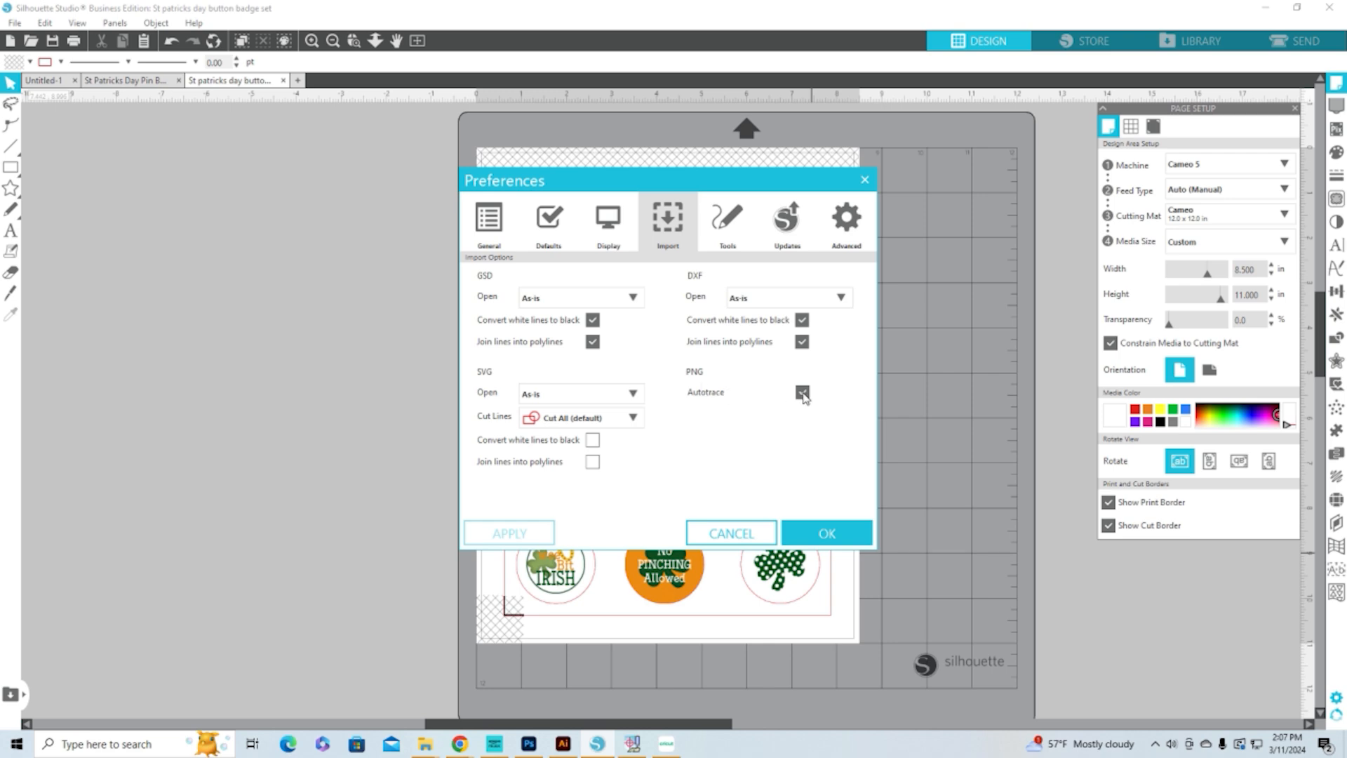
click(733, 534)
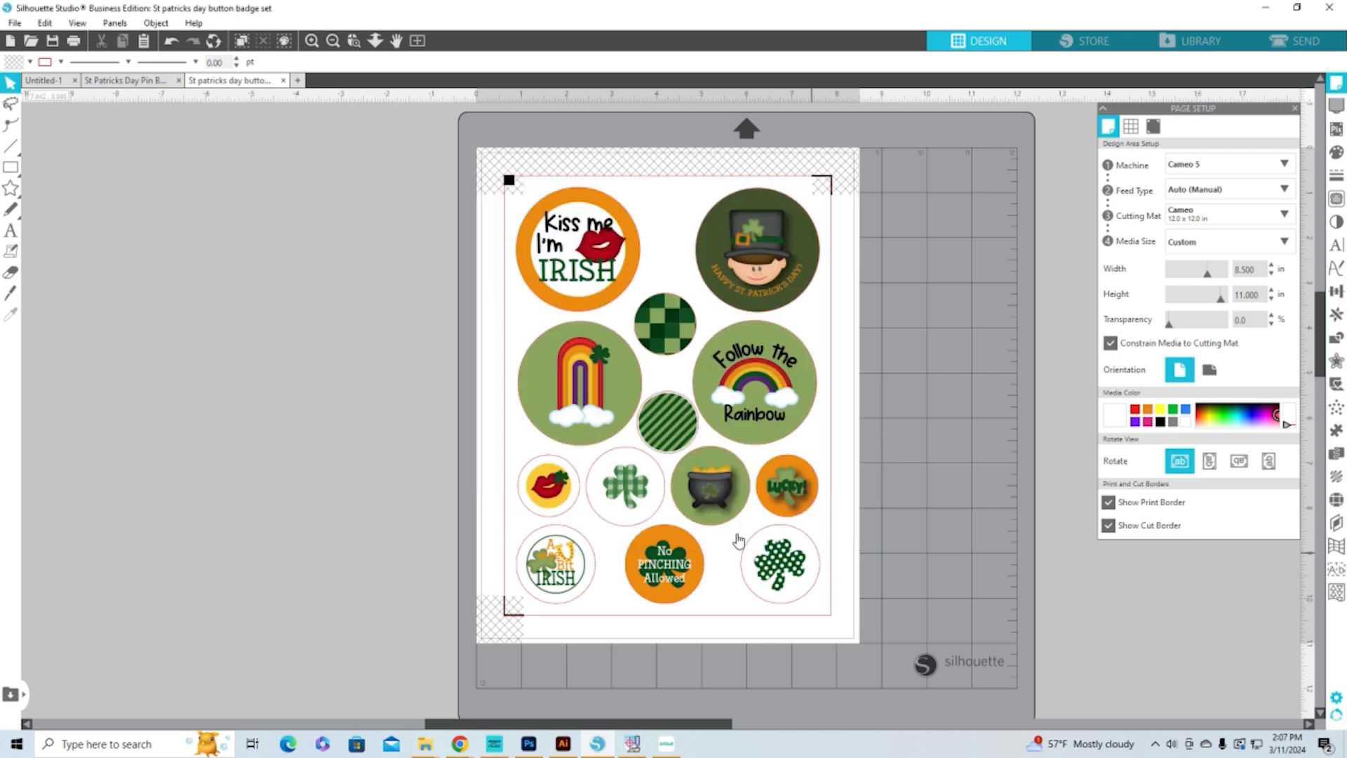
Step: Open the St patricks day button badge set image from the badge set's PNG folder
click(30, 44)
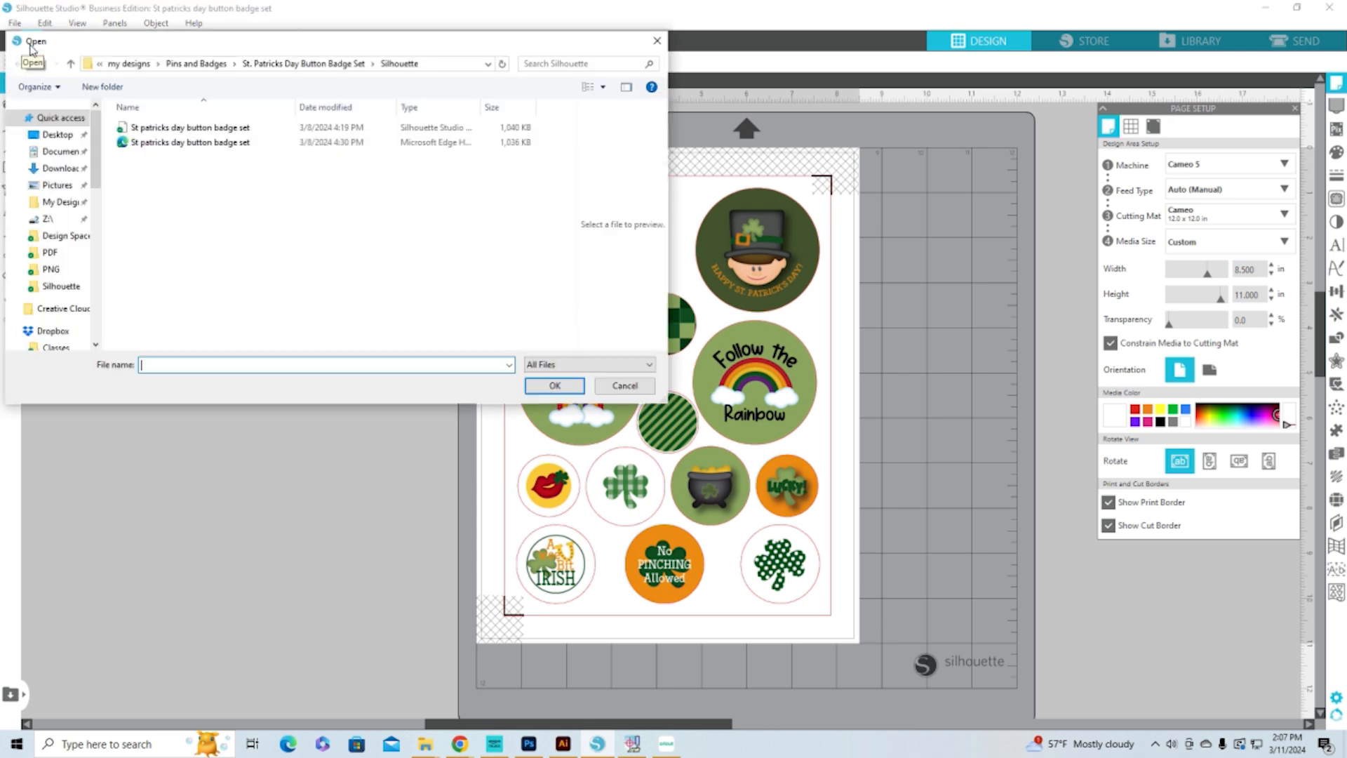
click(285, 63)
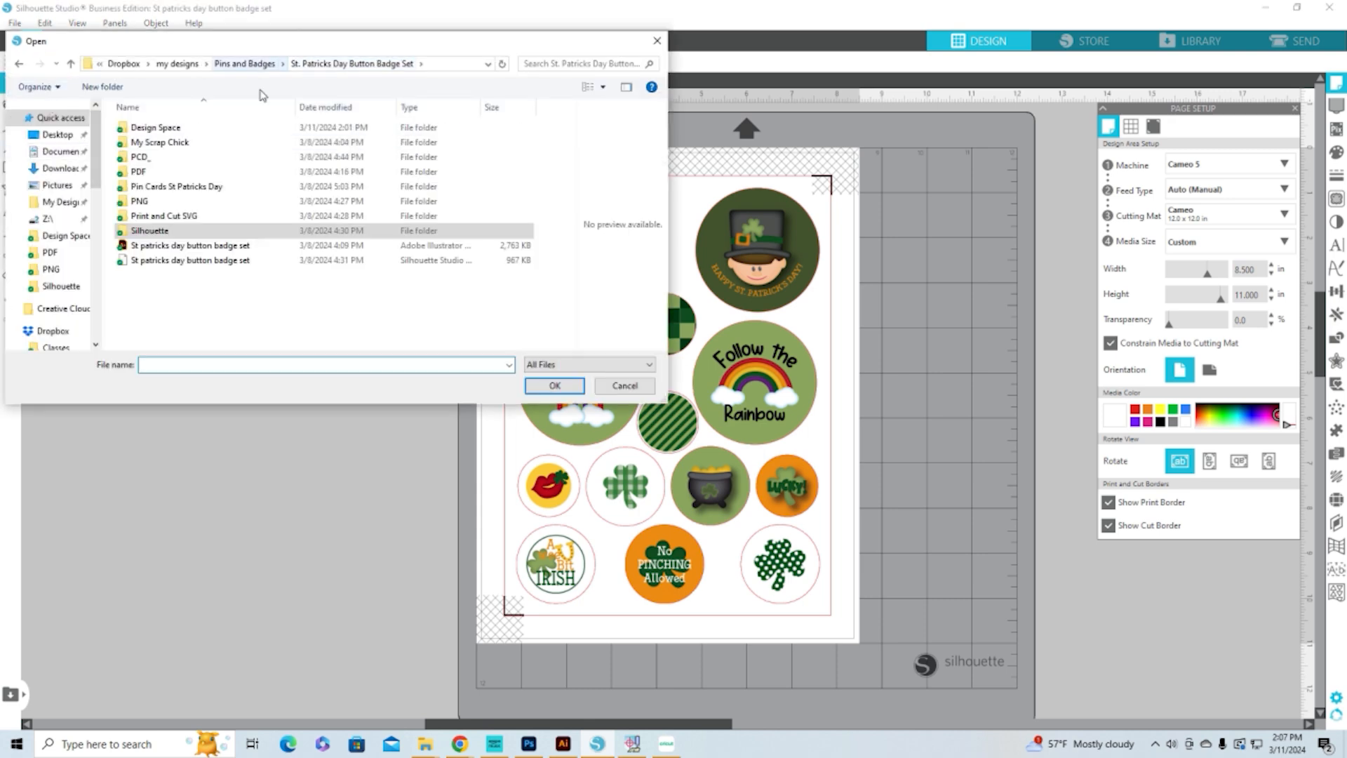
double_click(140, 202)
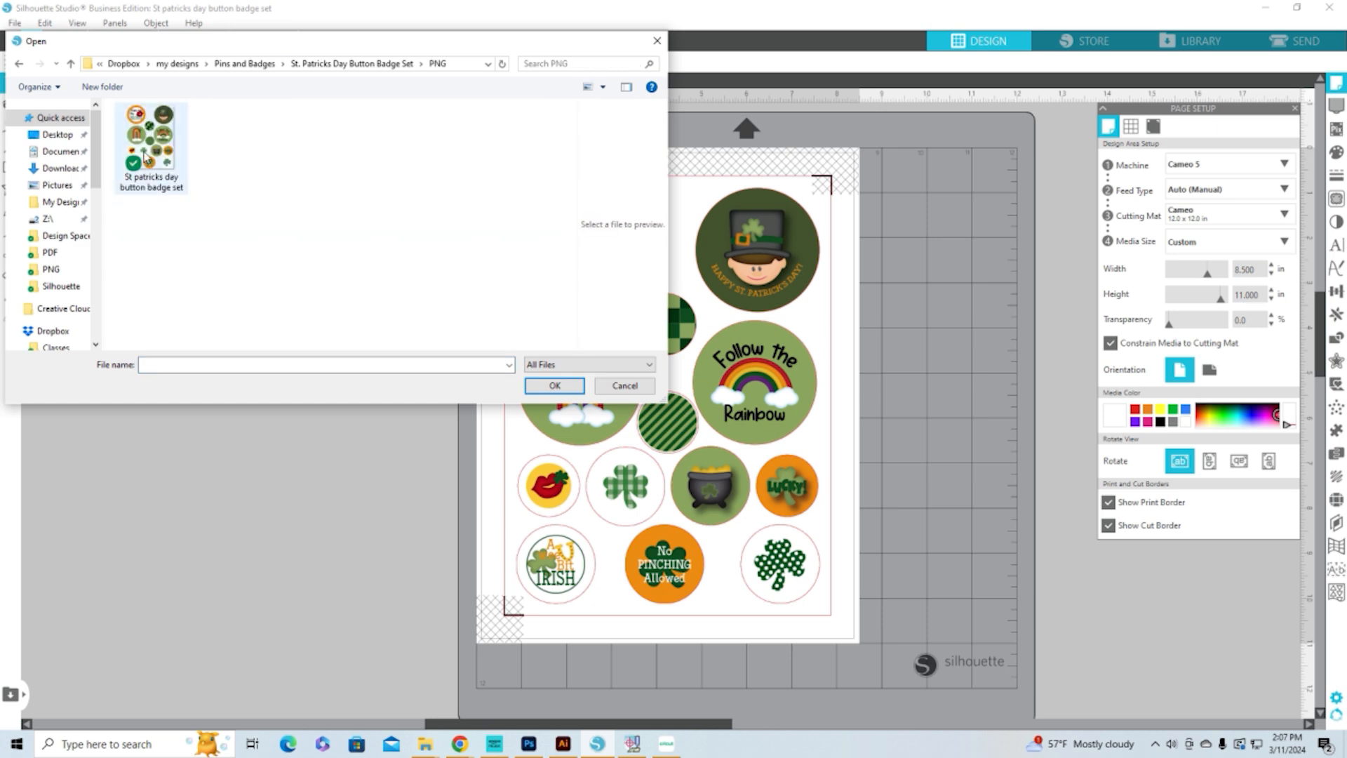
click(146, 157)
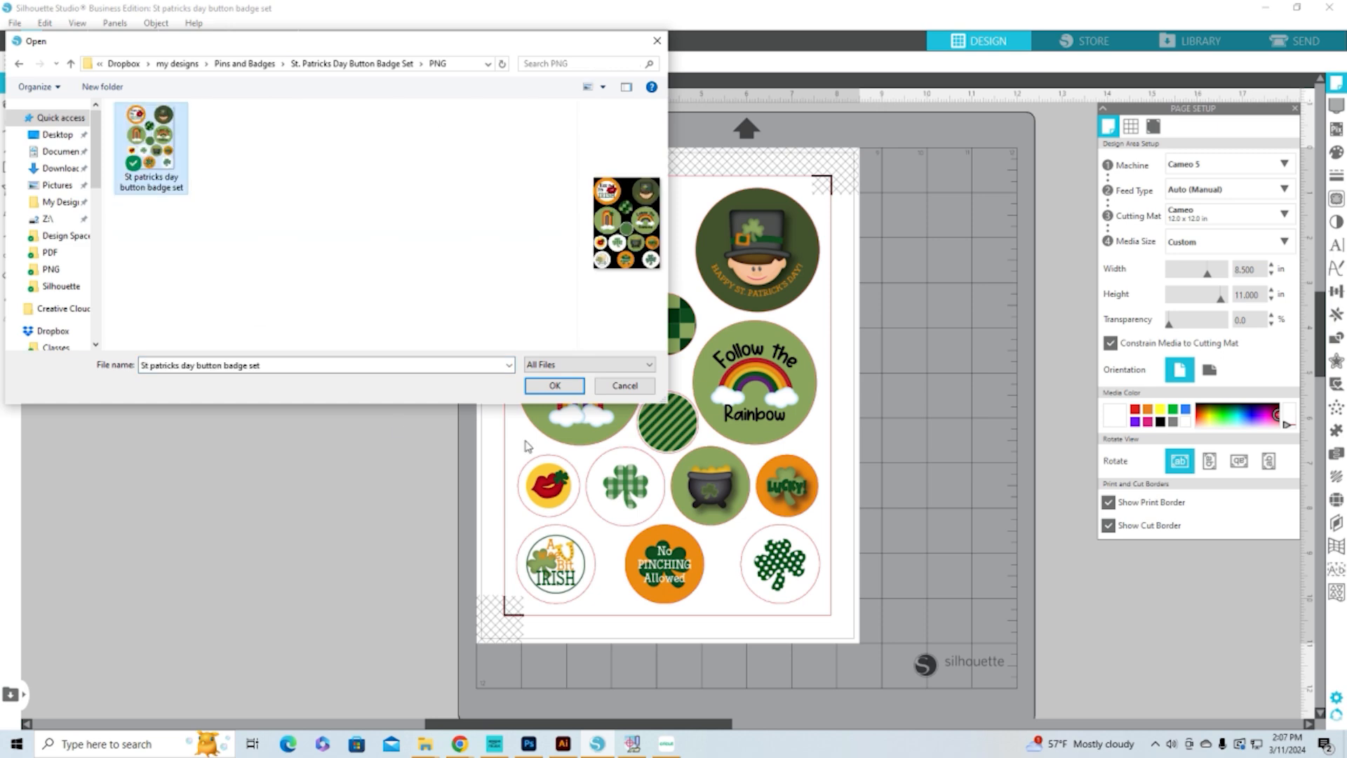
click(554, 386)
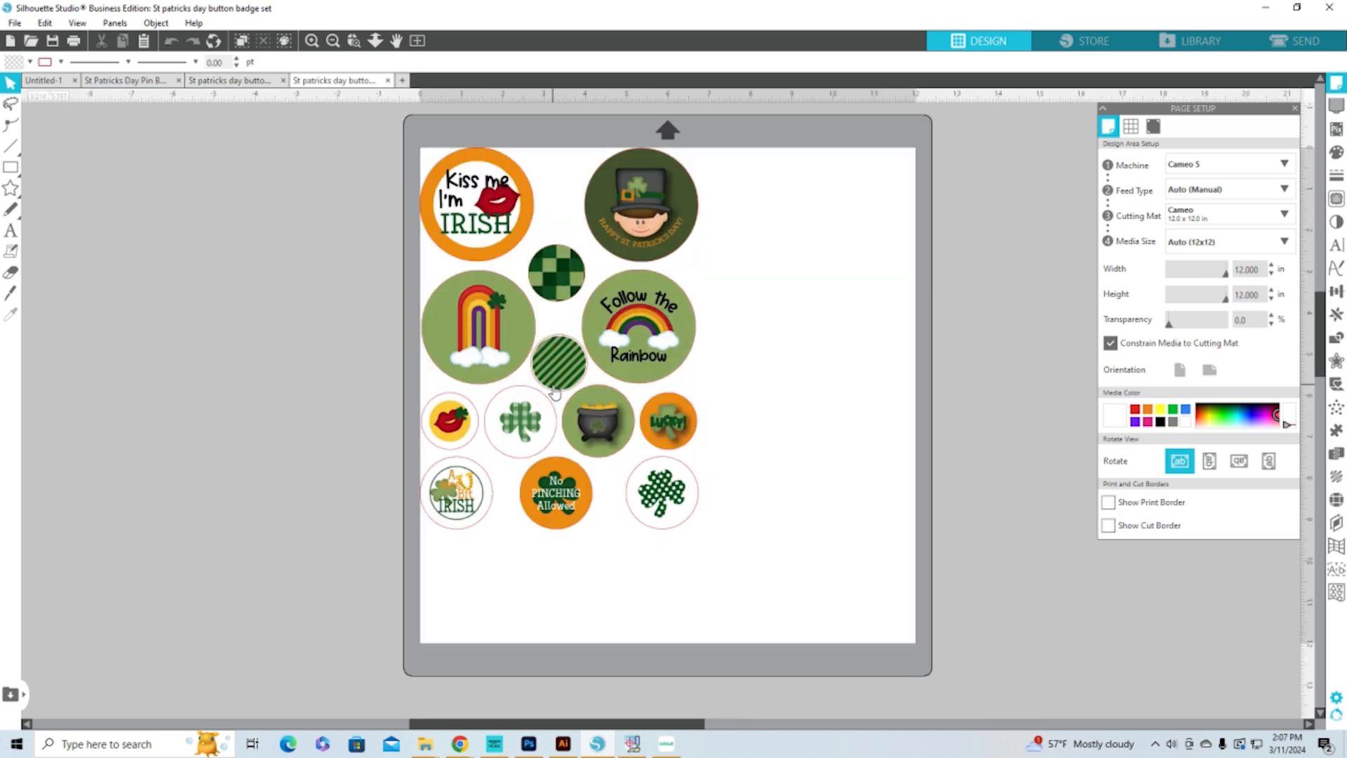
Step: Set the media size to Letter and turn on the registration marks
click(1283, 243)
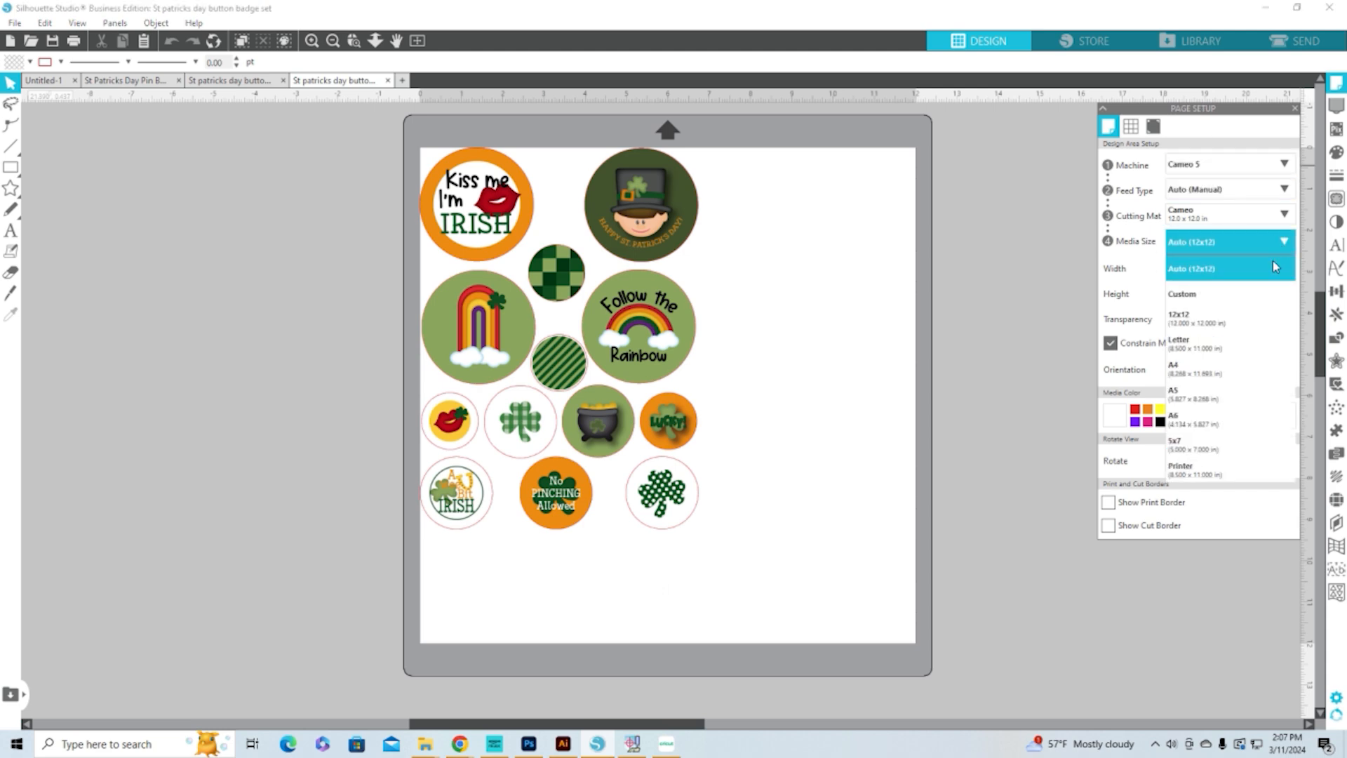
click(1222, 348)
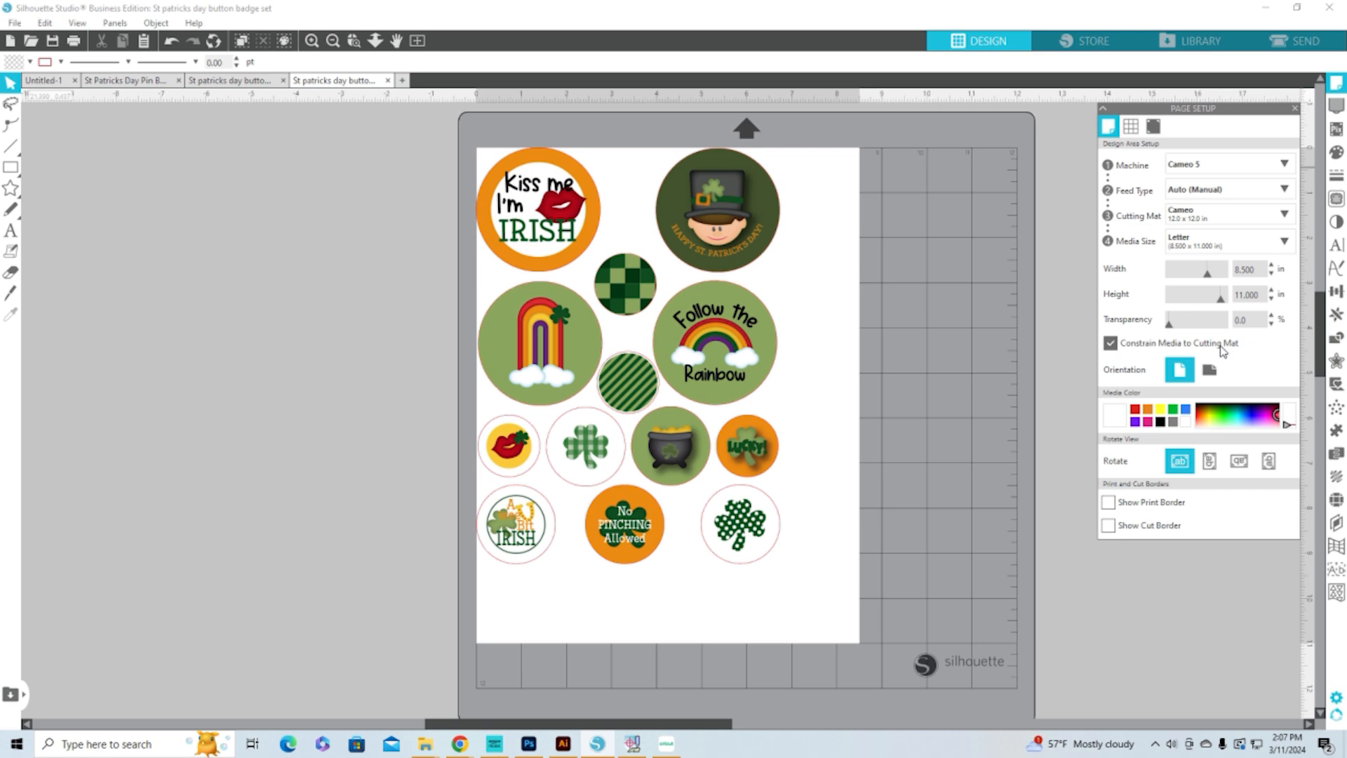
click(1151, 128)
click(1109, 162)
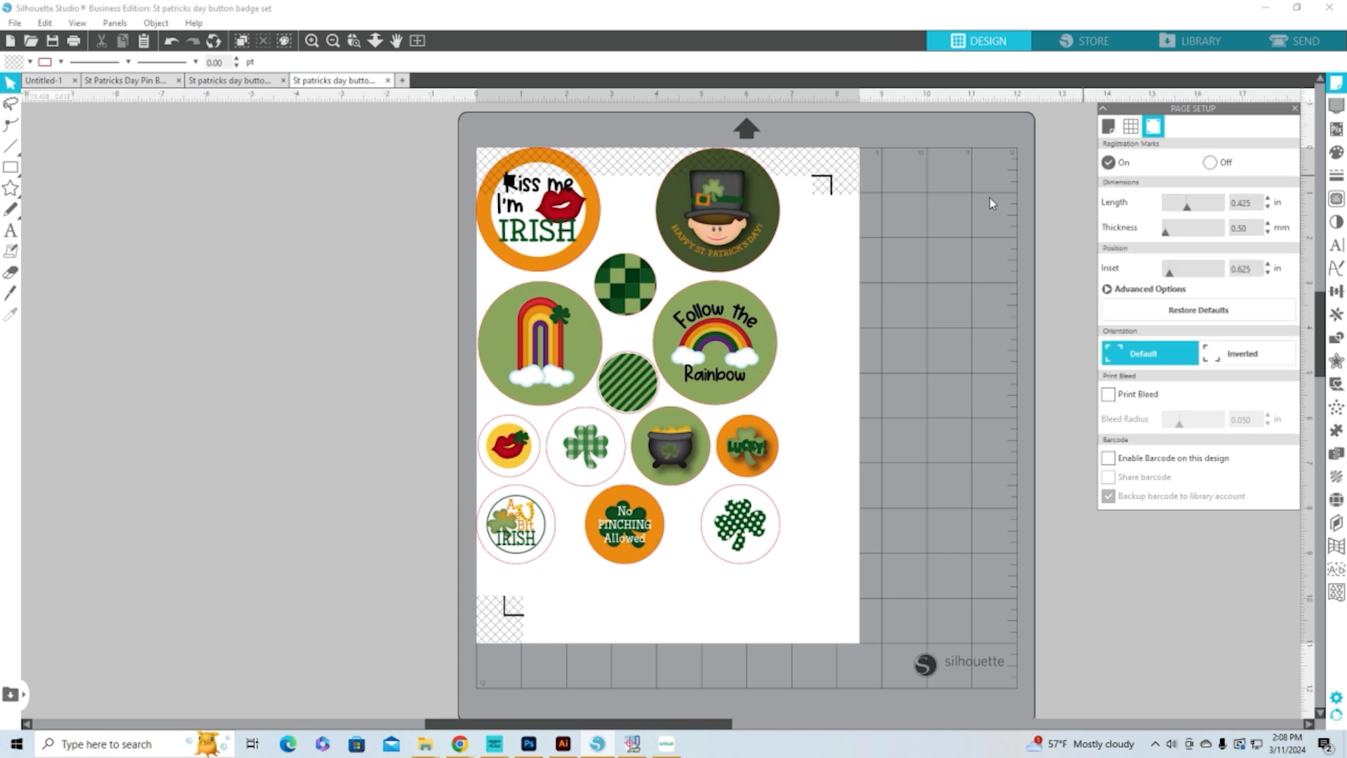
Step: Move the badge artwork inside the registration marks and show the print and cut borders
click(739, 240)
drag(769, 268, 779, 268)
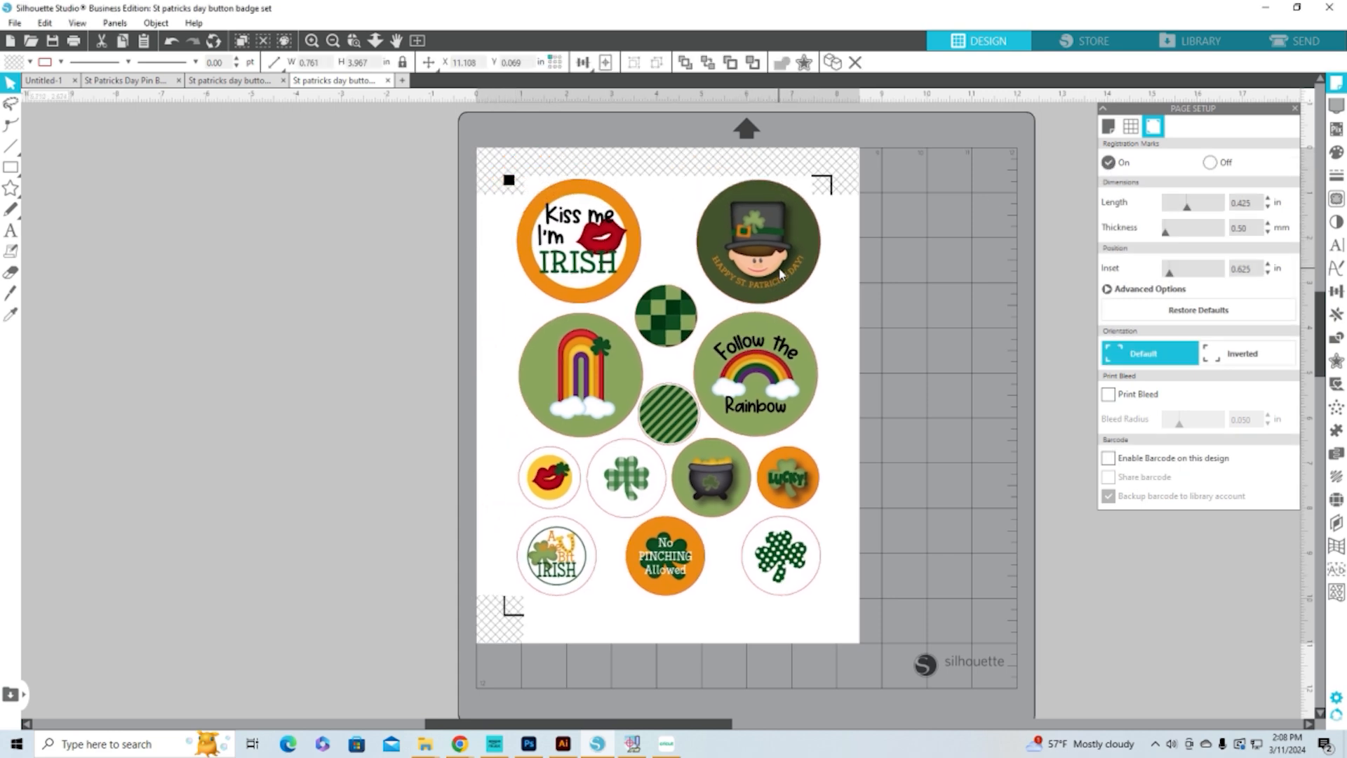
click(1110, 128)
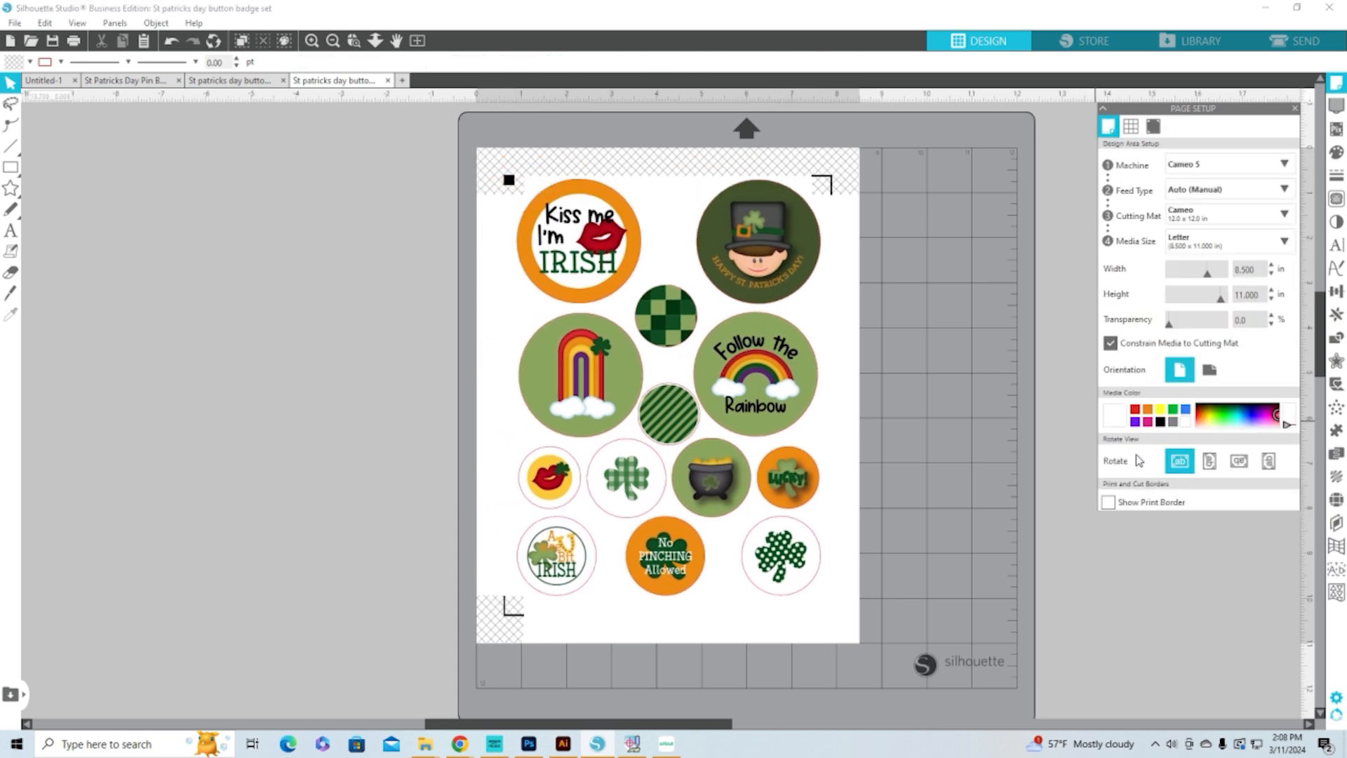
click(1108, 503)
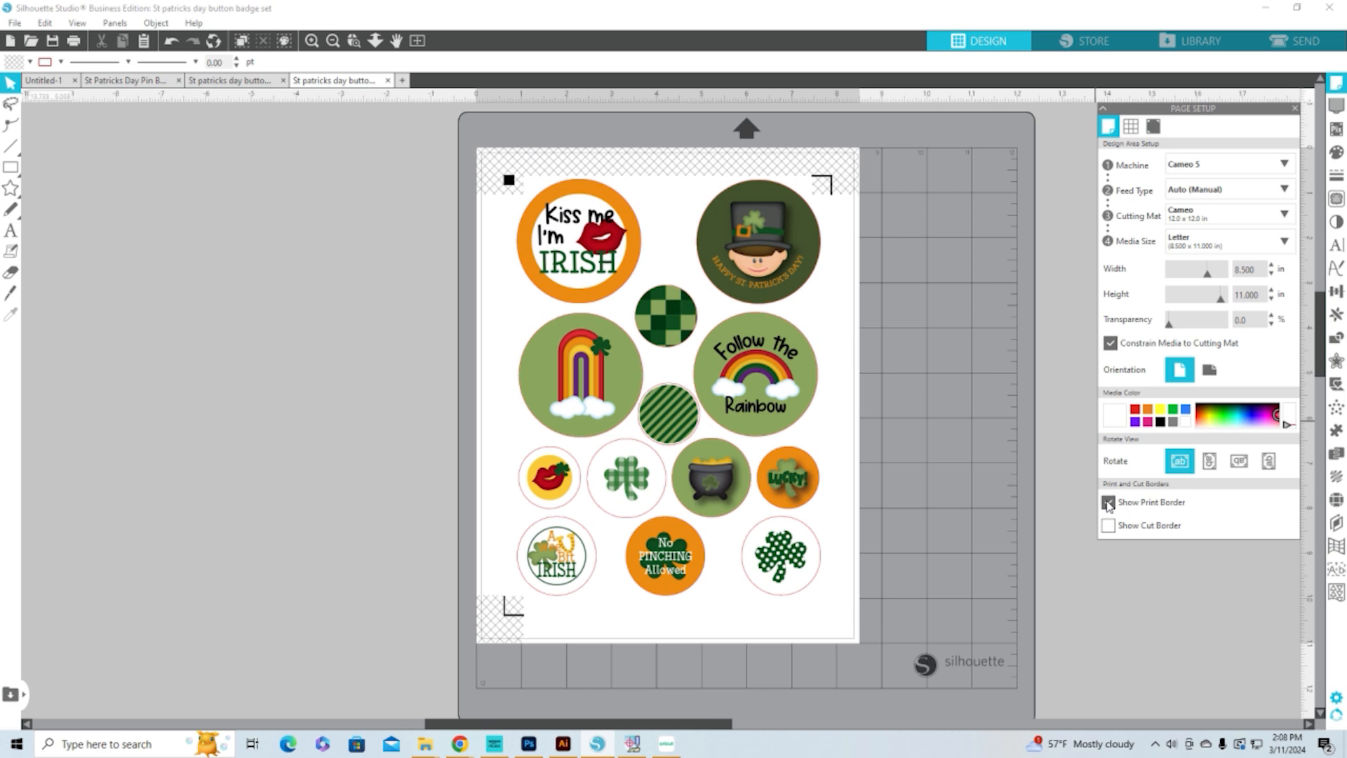
click(1108, 525)
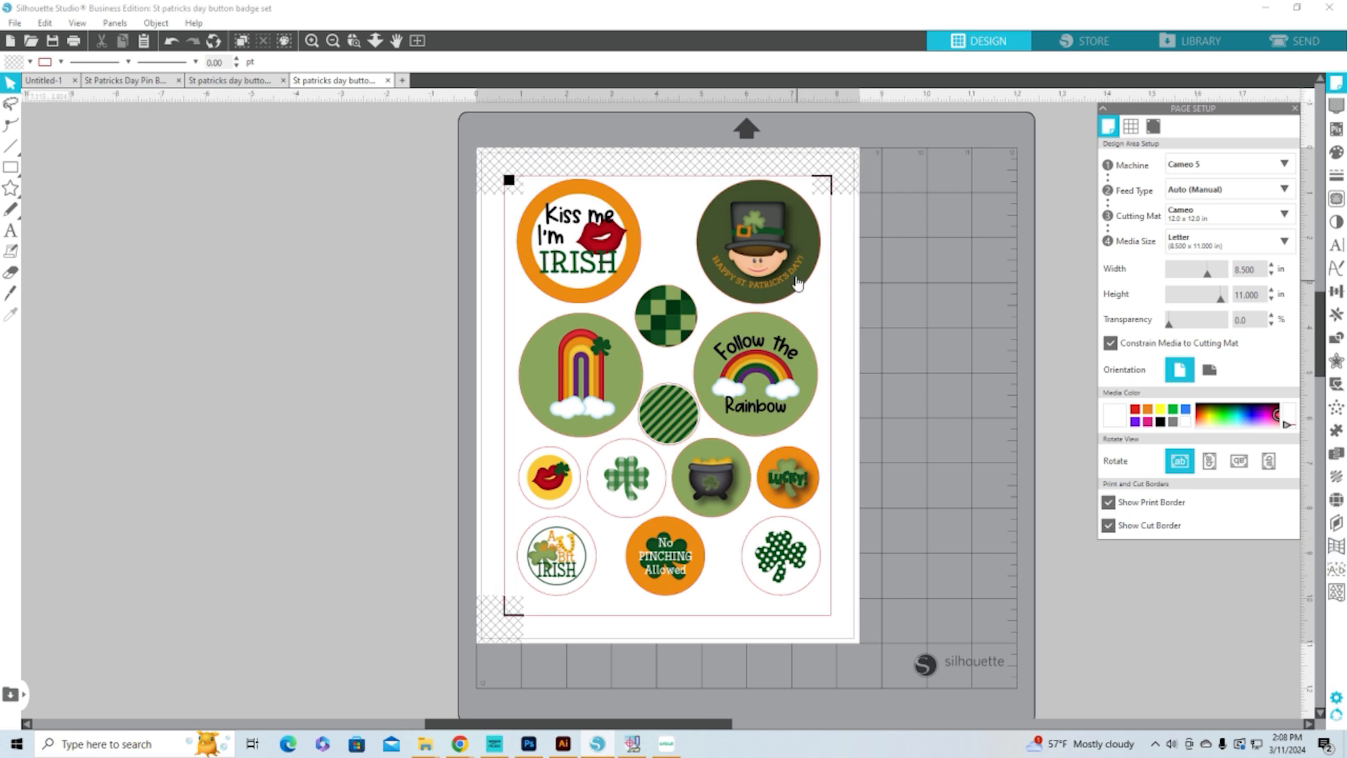
Step: Nudge the badge artwork slightly down within the registration marks and deselect it
drag(790, 259, 790, 269)
key(Escape)
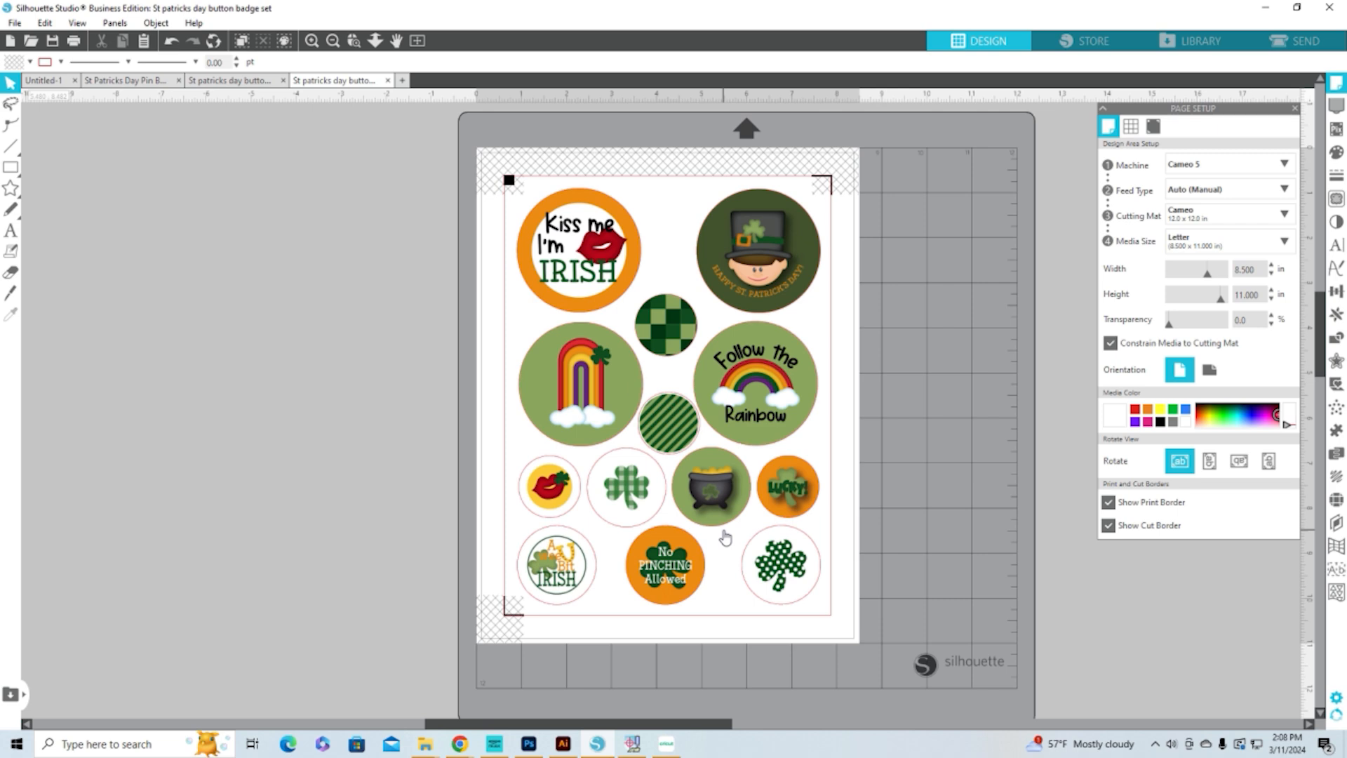
Step: Preview the badge sheet's print and check the printer's paper and quality preferences, closing everything without printing
click(72, 47)
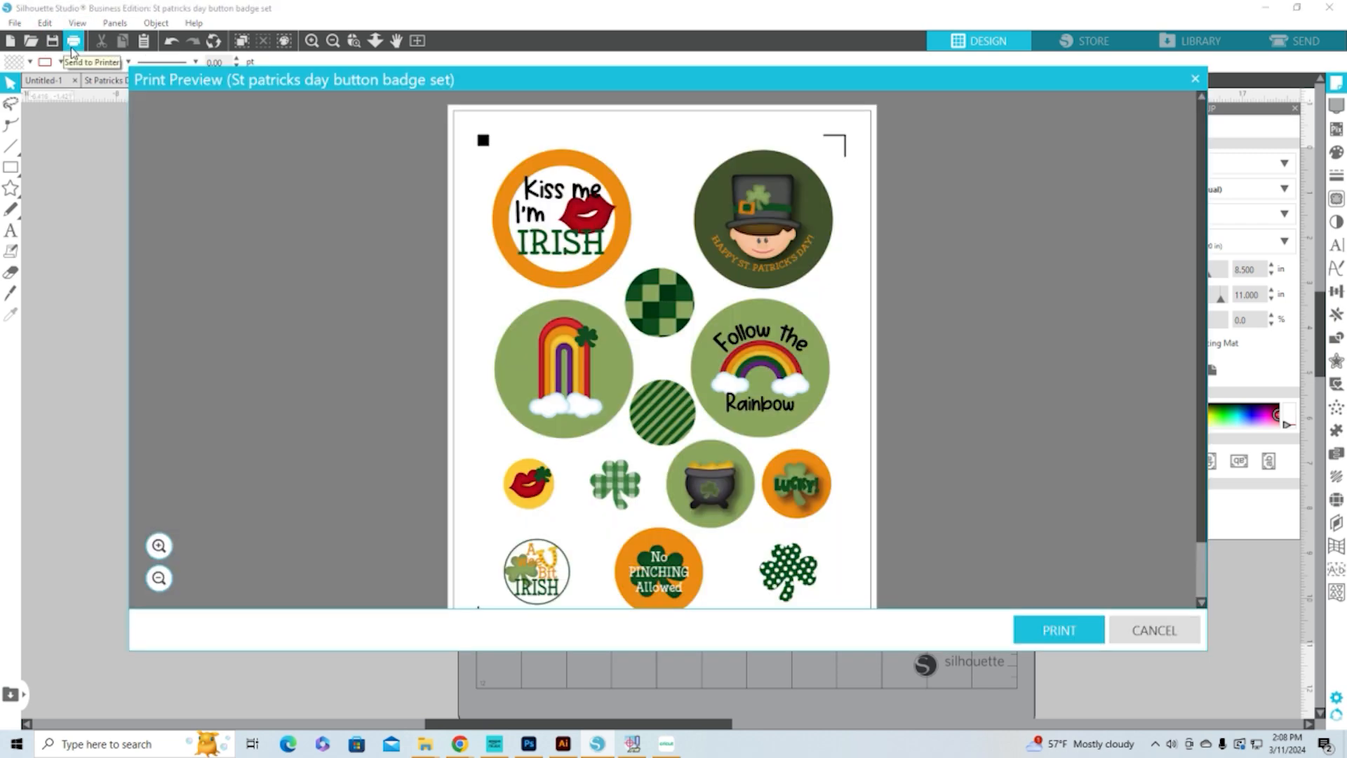
click(1060, 630)
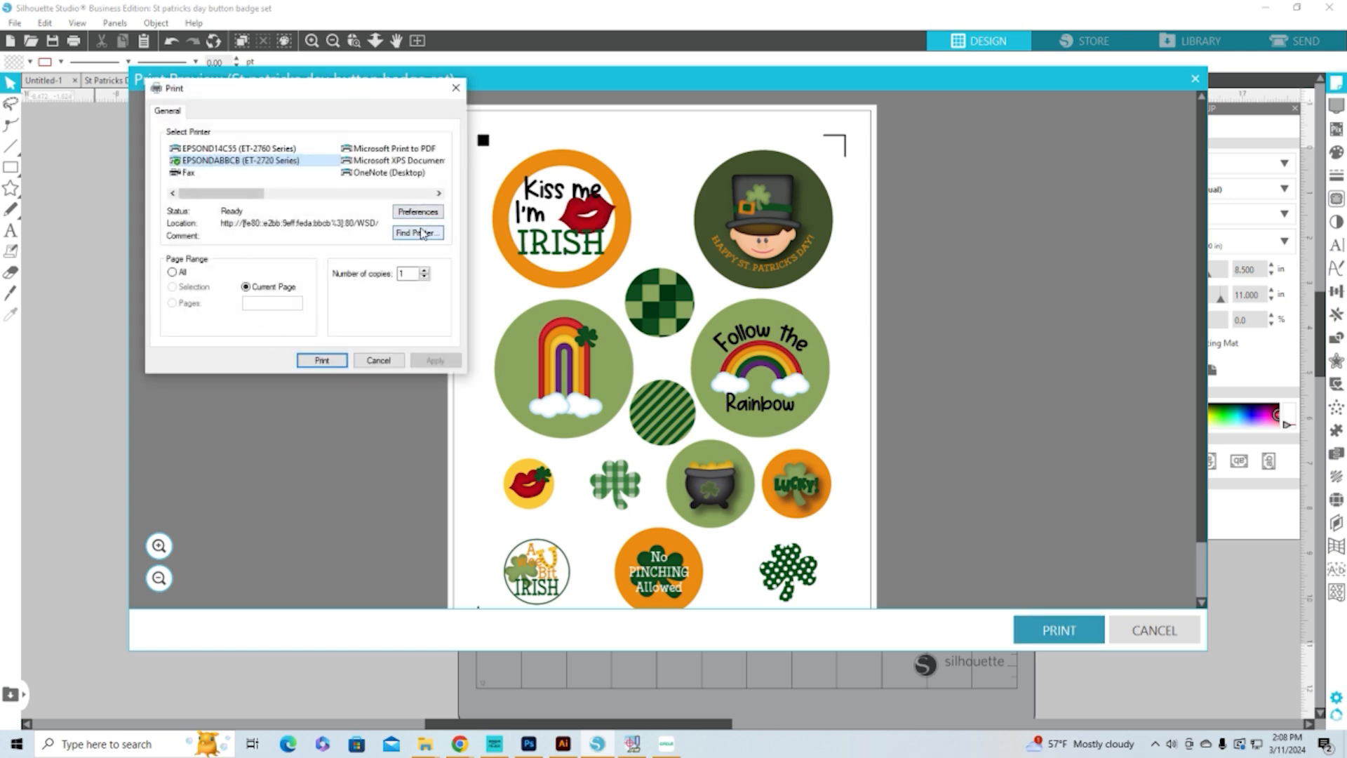
click(420, 211)
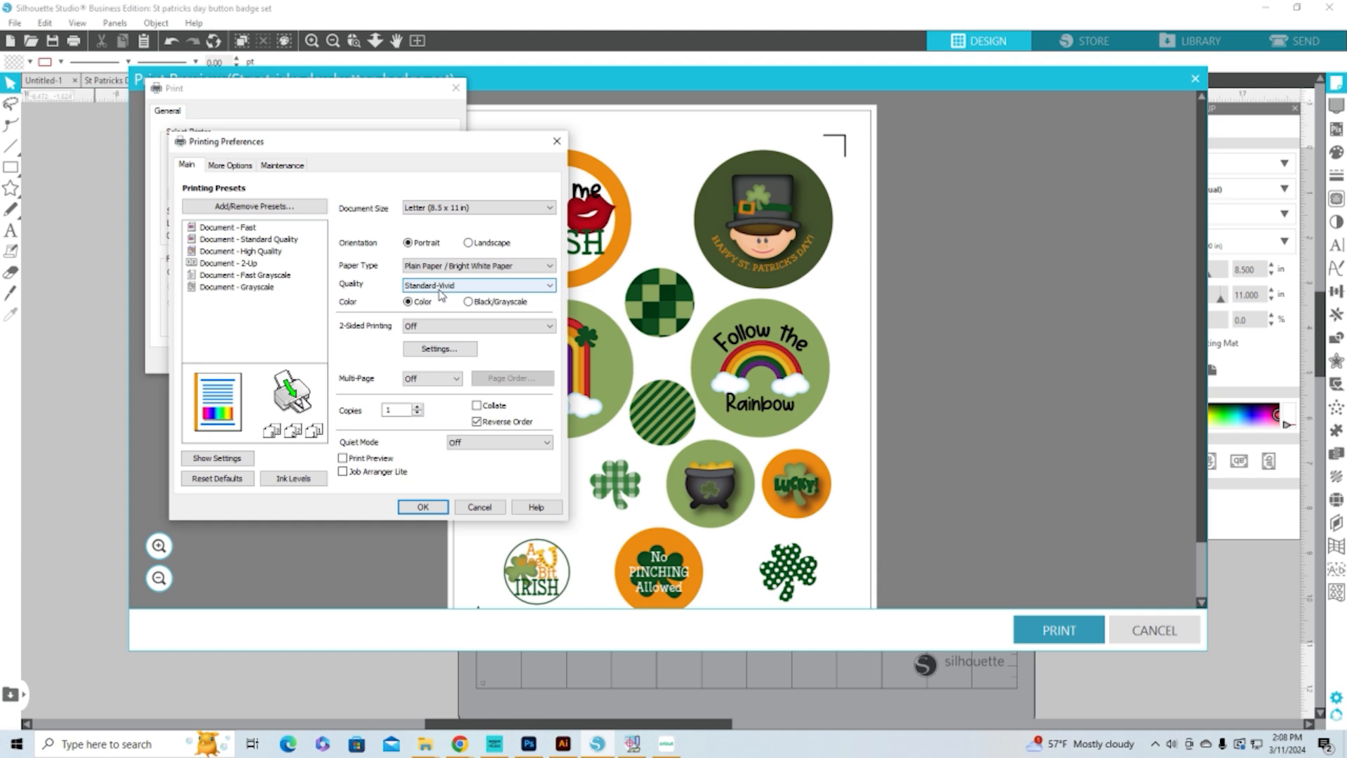
click(480, 510)
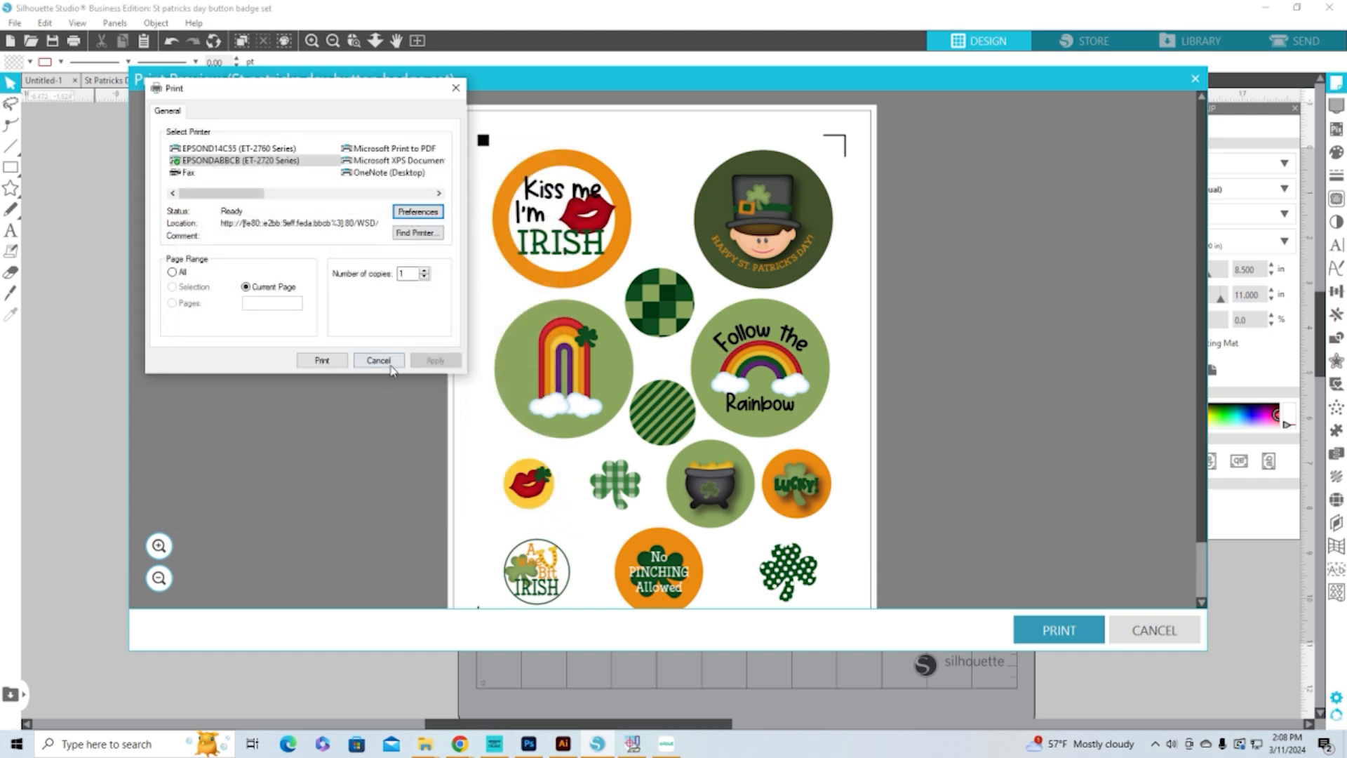
click(379, 360)
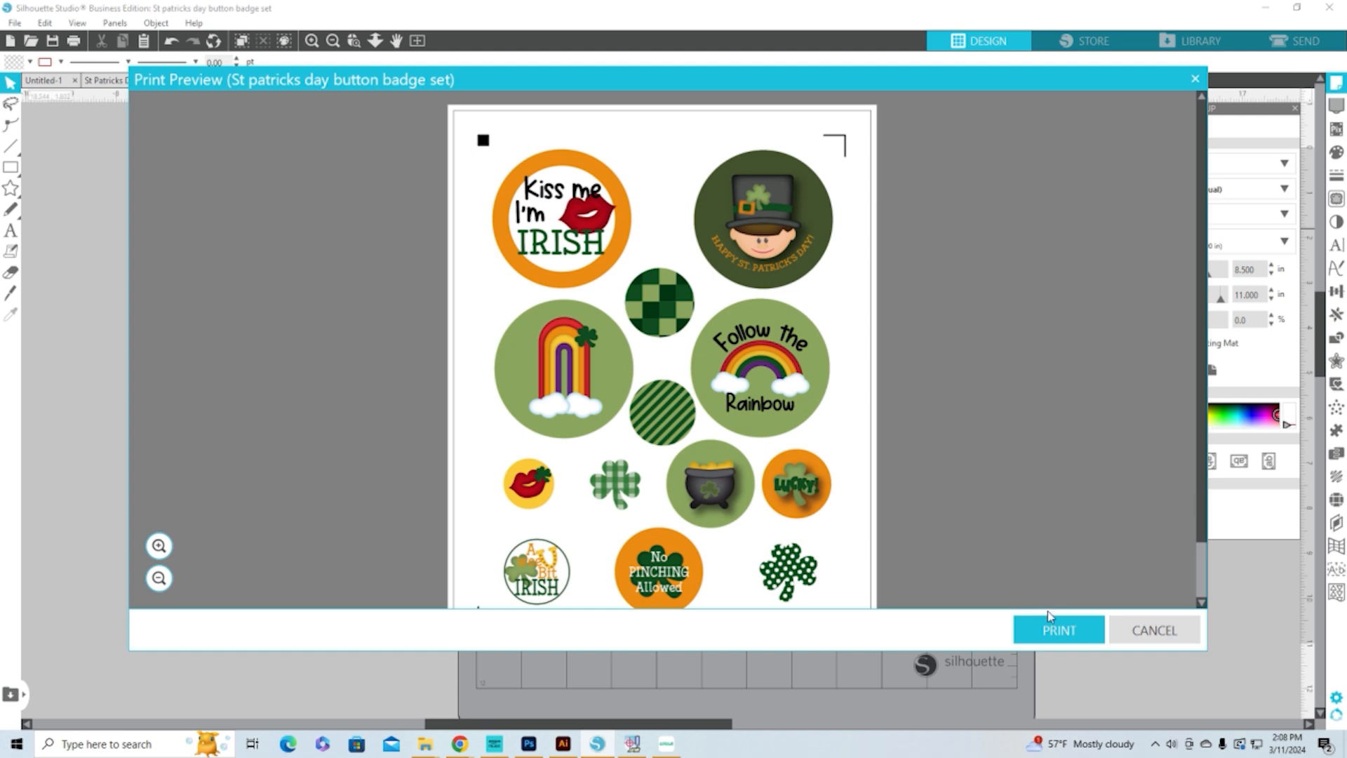
click(1191, 82)
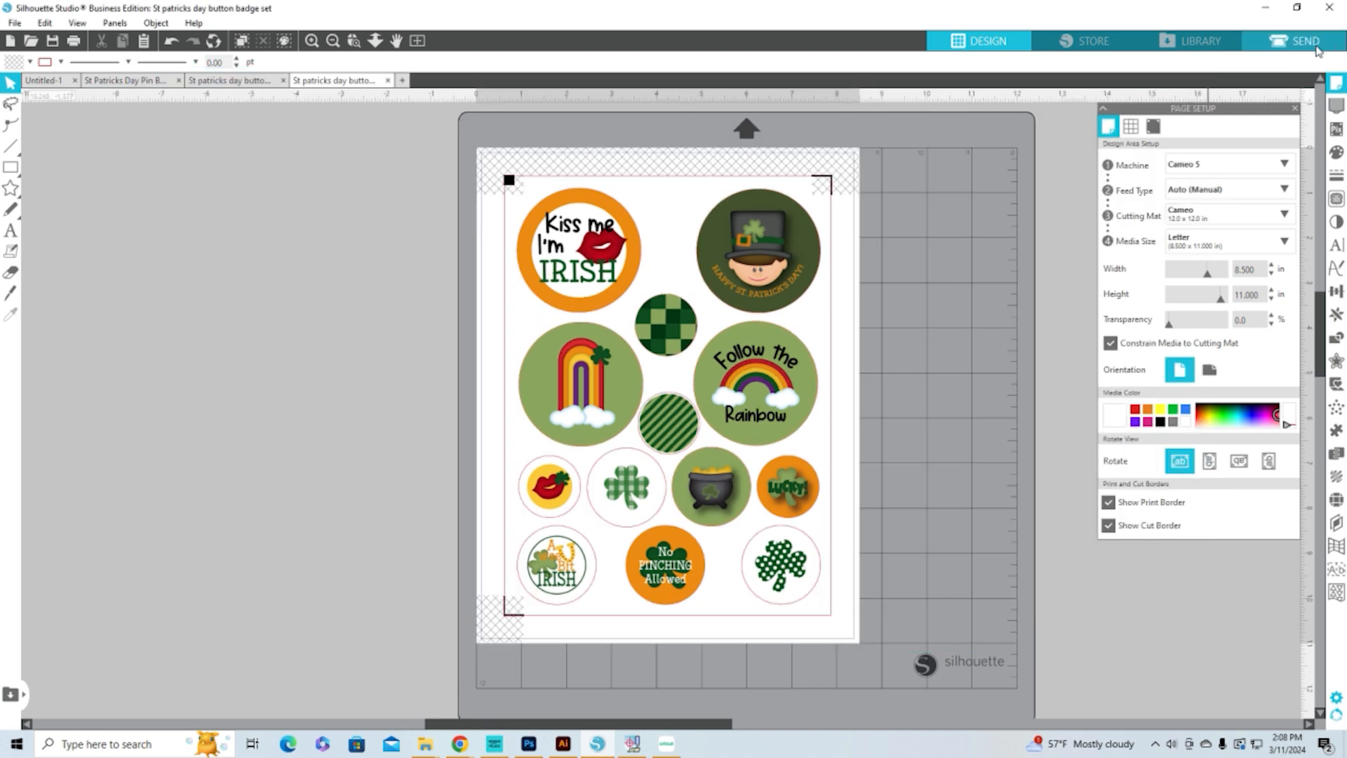
Step: Check the machine's material and cut settings for the badges and return to the design view
click(1316, 48)
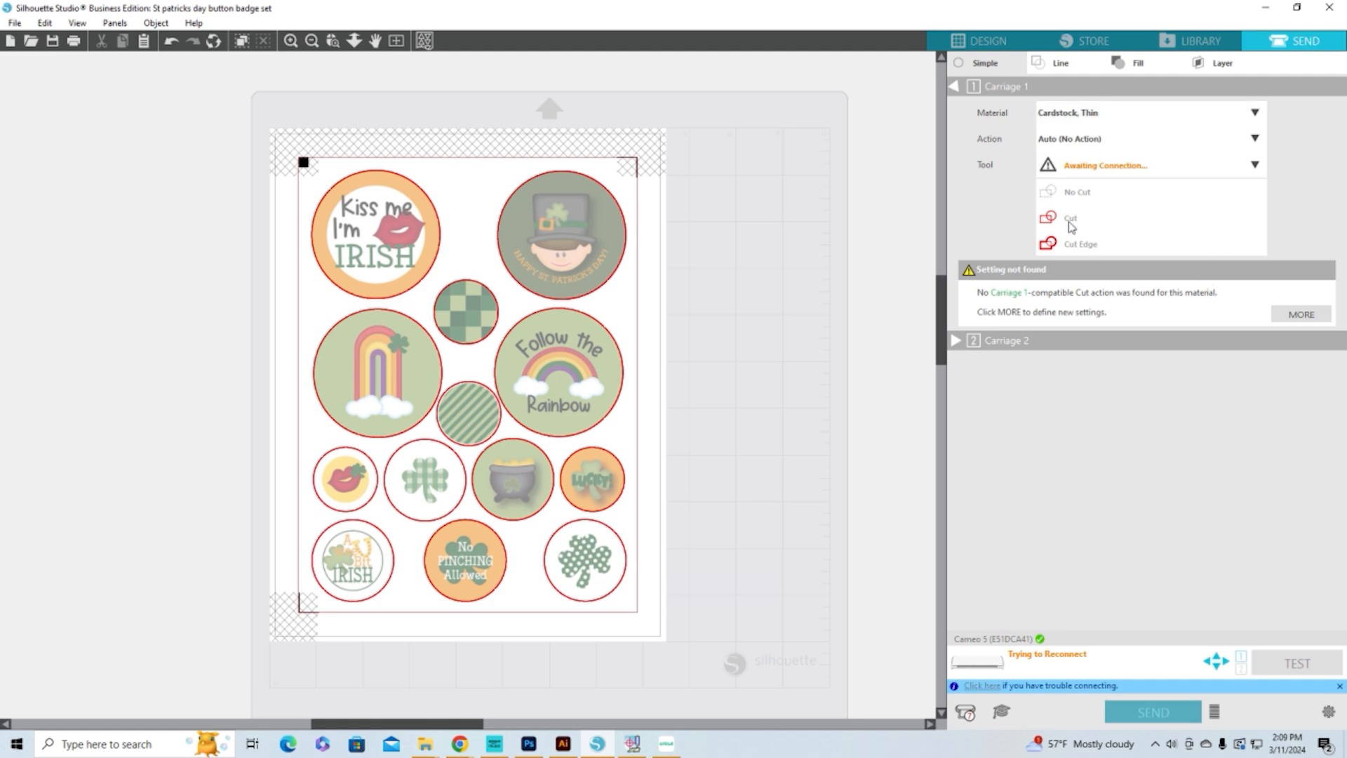
click(1000, 42)
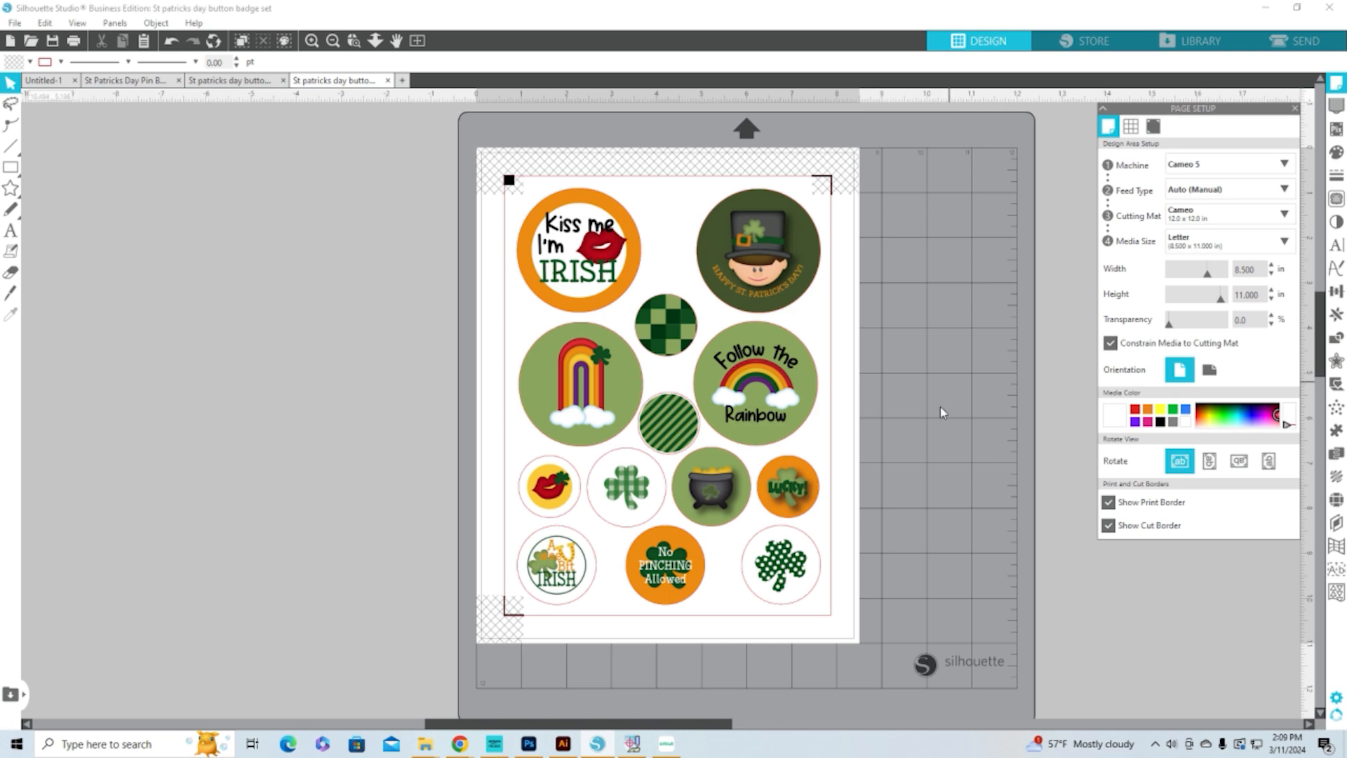
Step: Switch to Cricut Design Space and open St patricks day button badge set HEIGHT 9.25 from the badge set's Design Space folder for upload
click(666, 746)
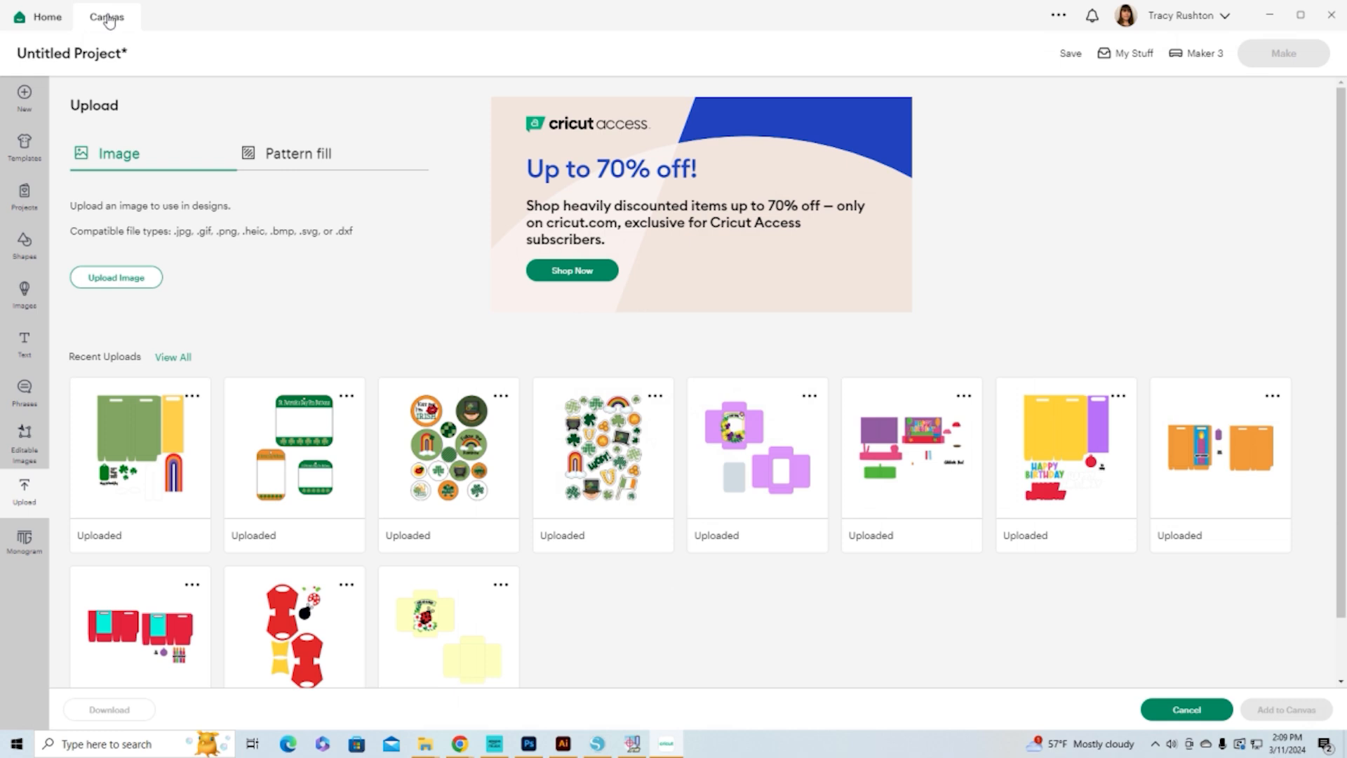
click(28, 499)
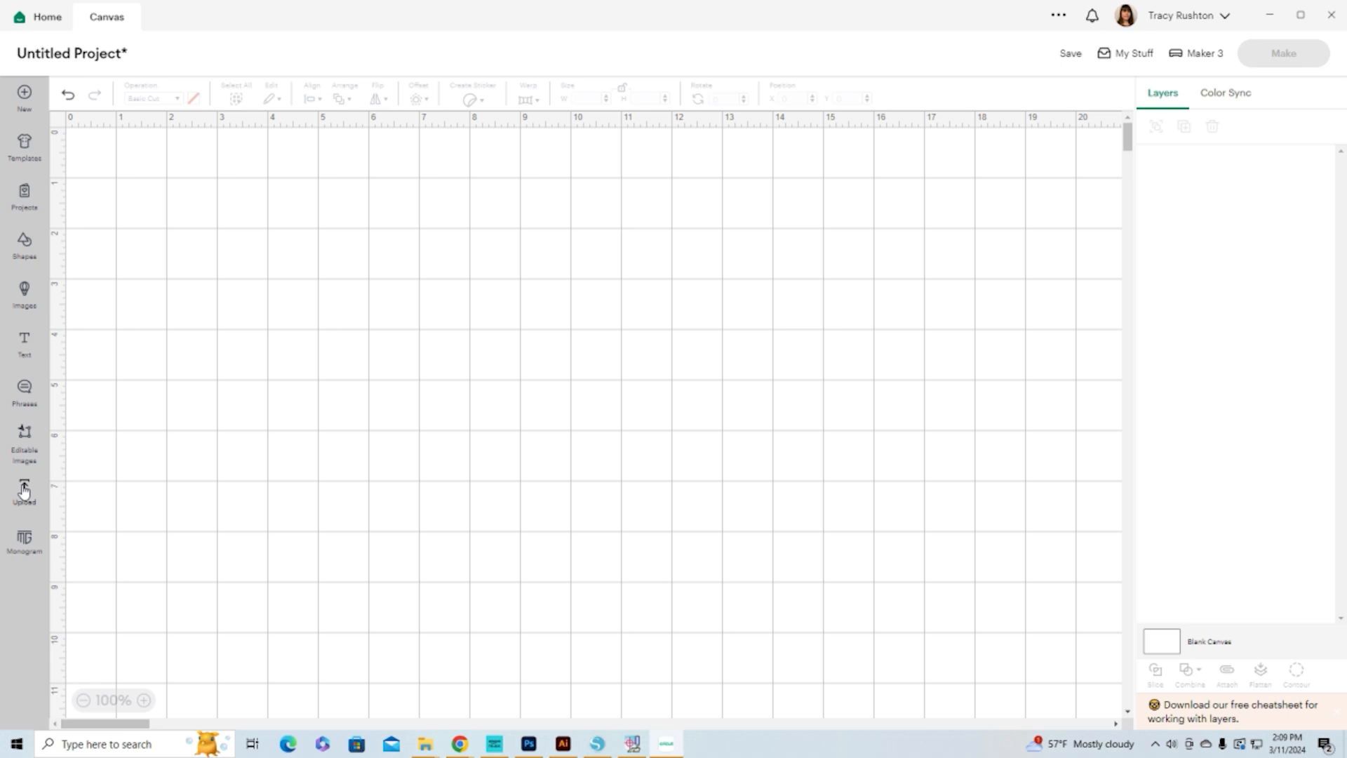
click(24, 492)
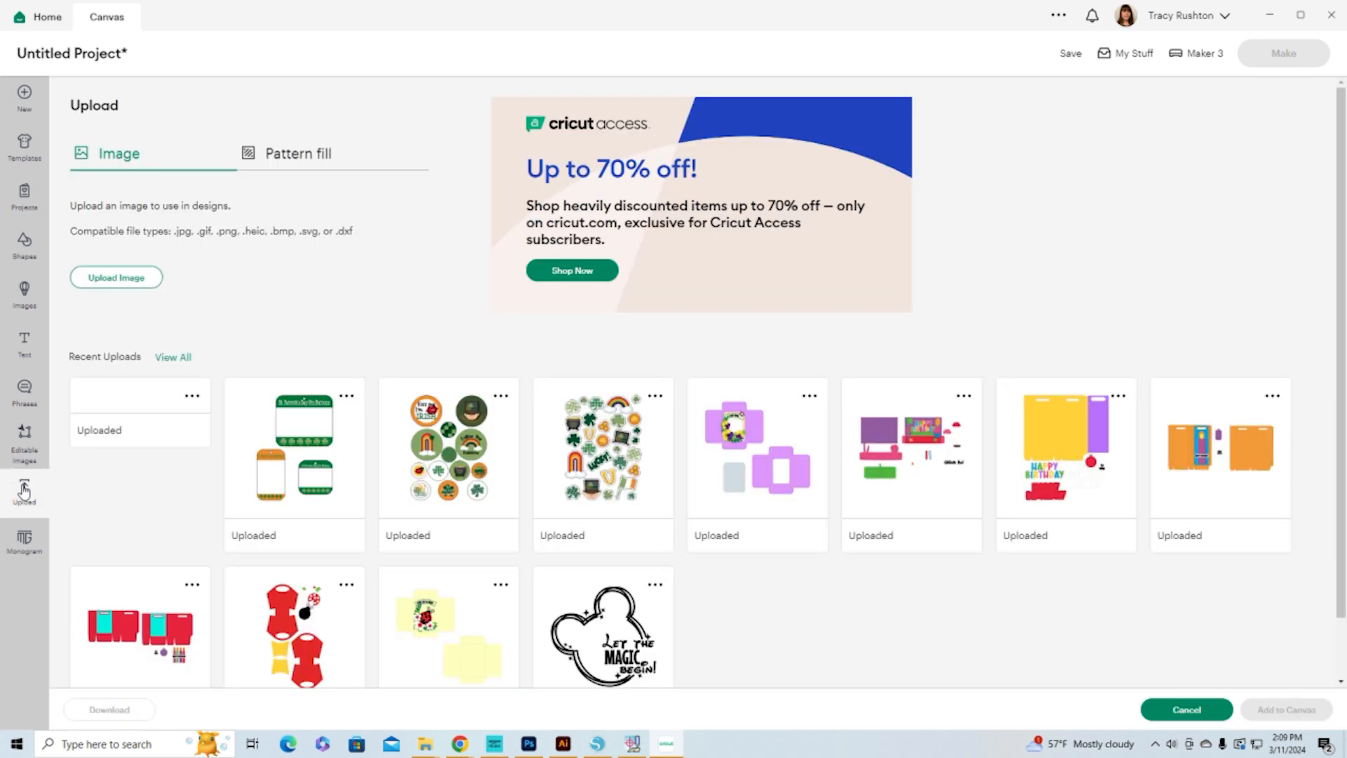
click(139, 281)
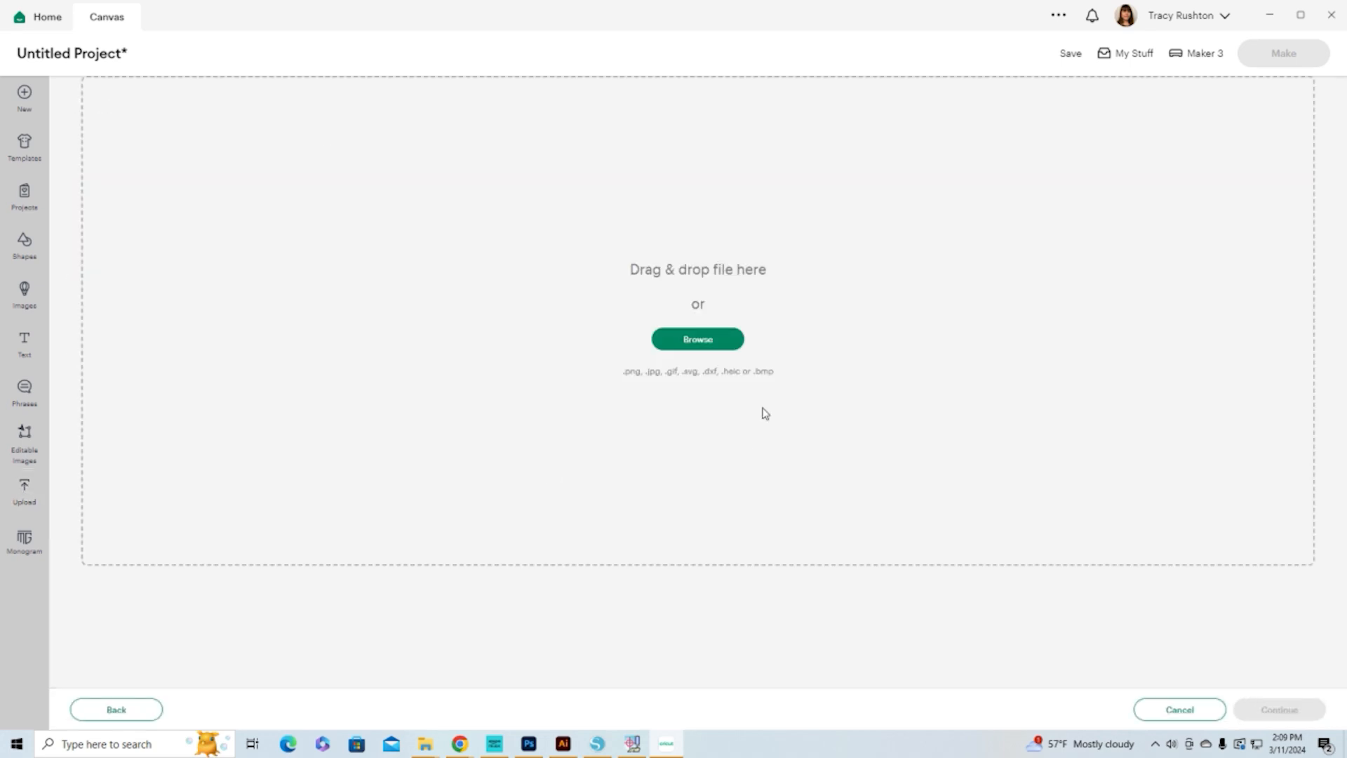
click(738, 344)
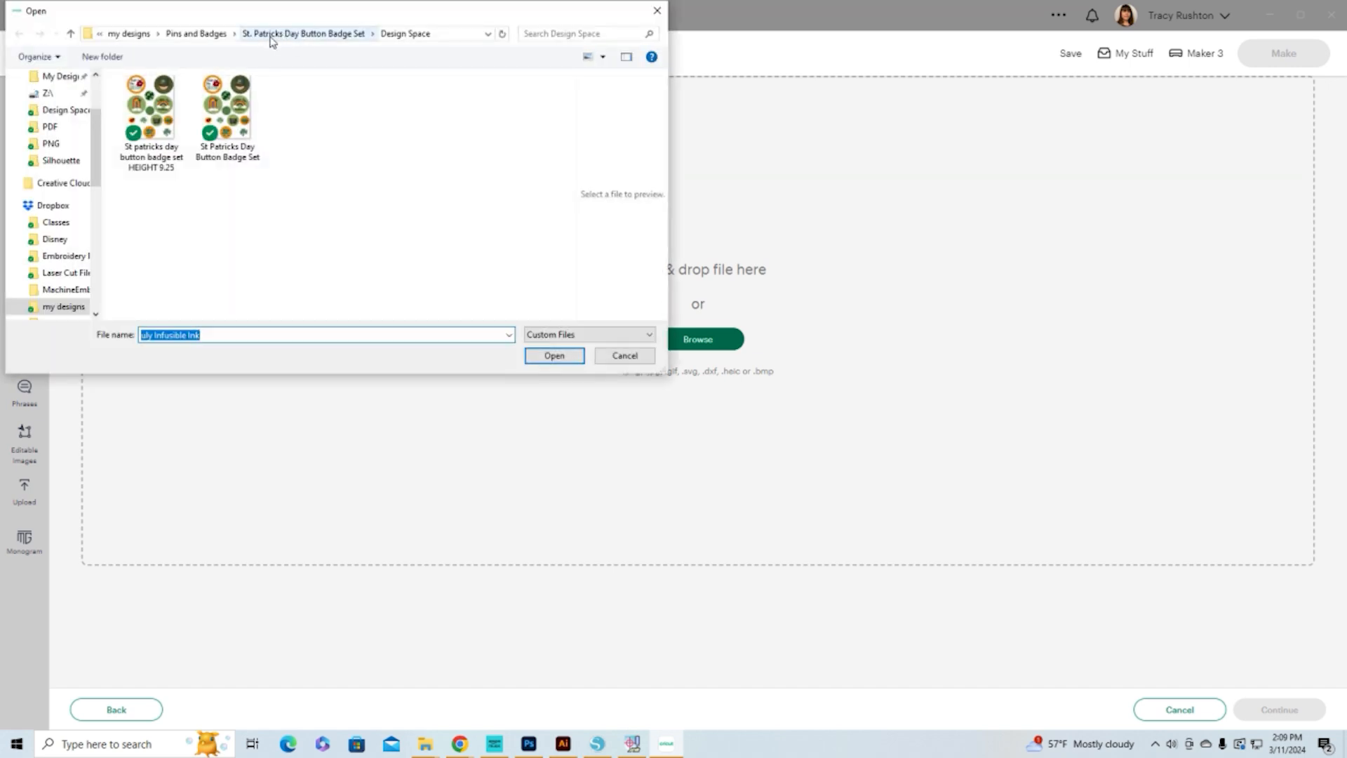
click(351, 41)
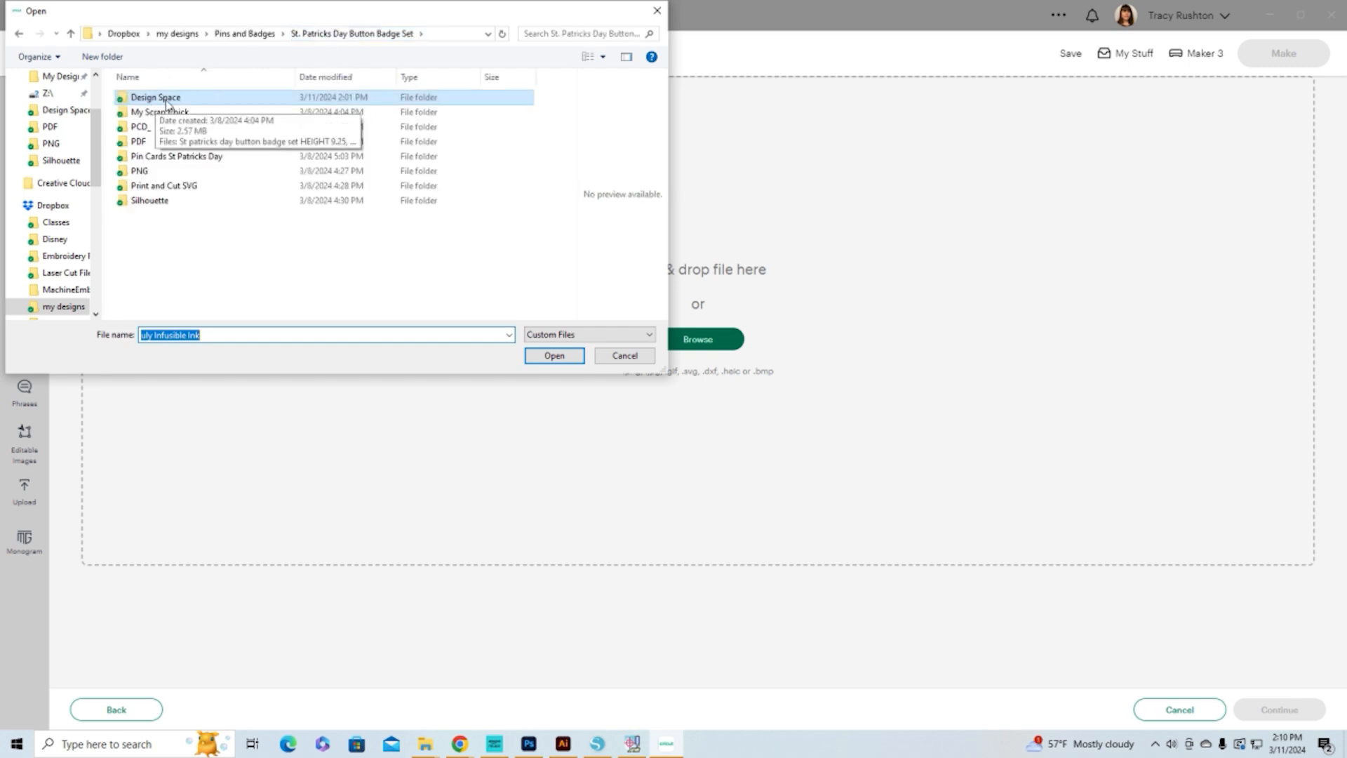
double_click(160, 104)
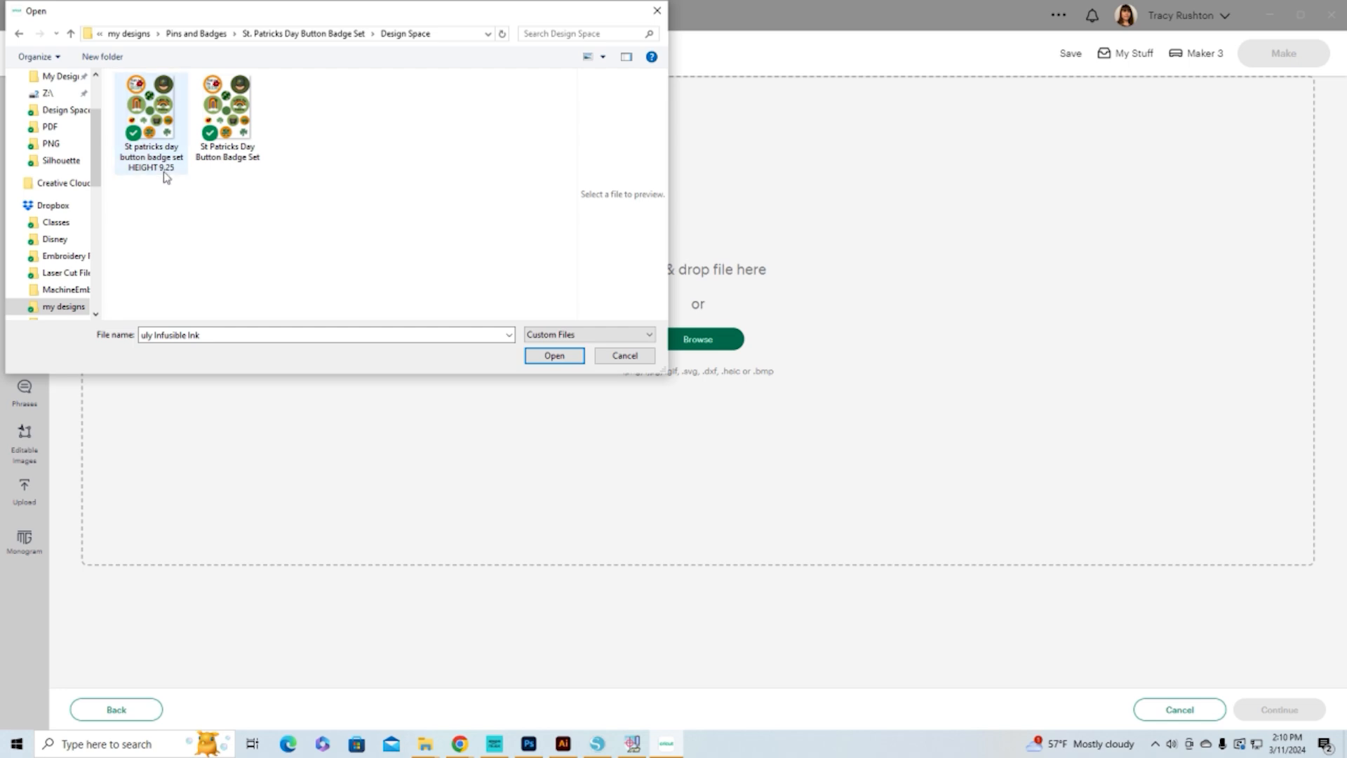
click(168, 127)
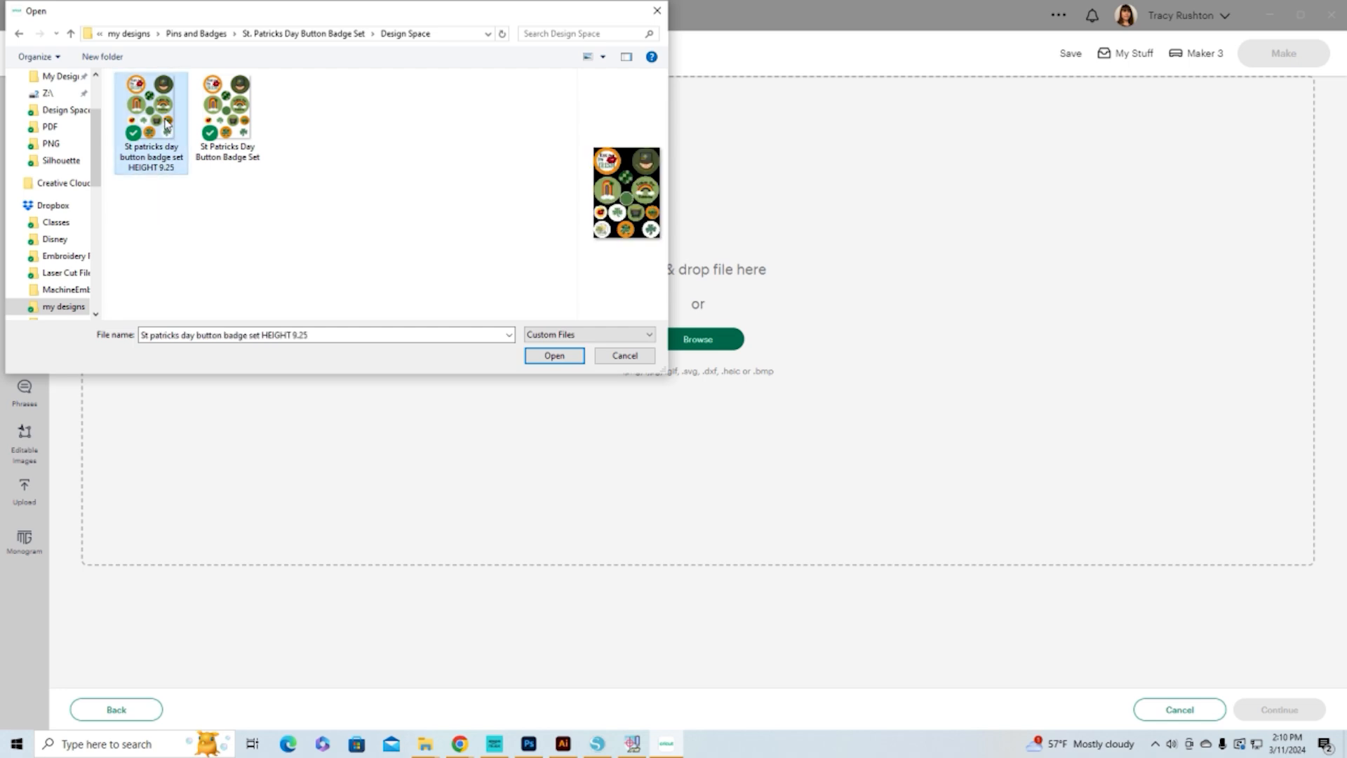
click(563, 359)
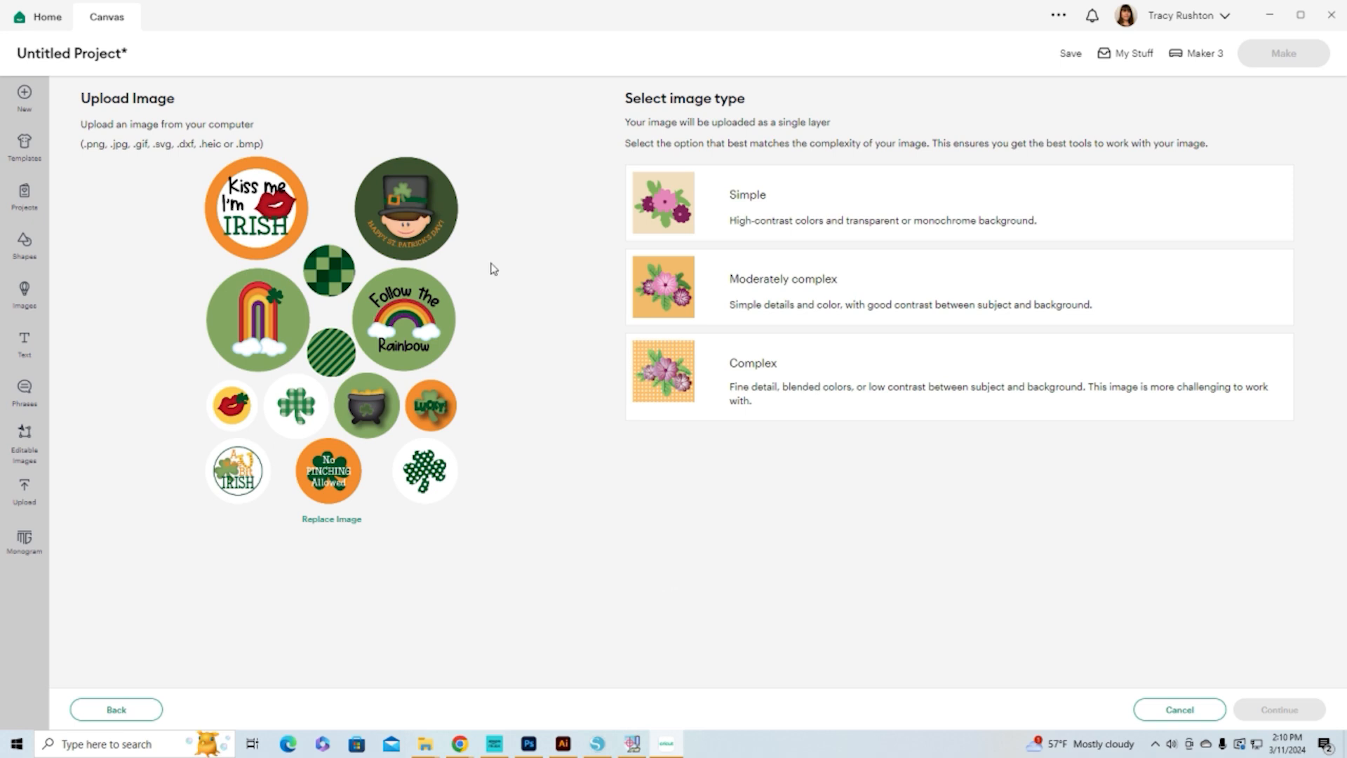
Step: Upload the badge image as a Complex, Print Then Cut image and add it to the canvas
click(849, 395)
click(1312, 719)
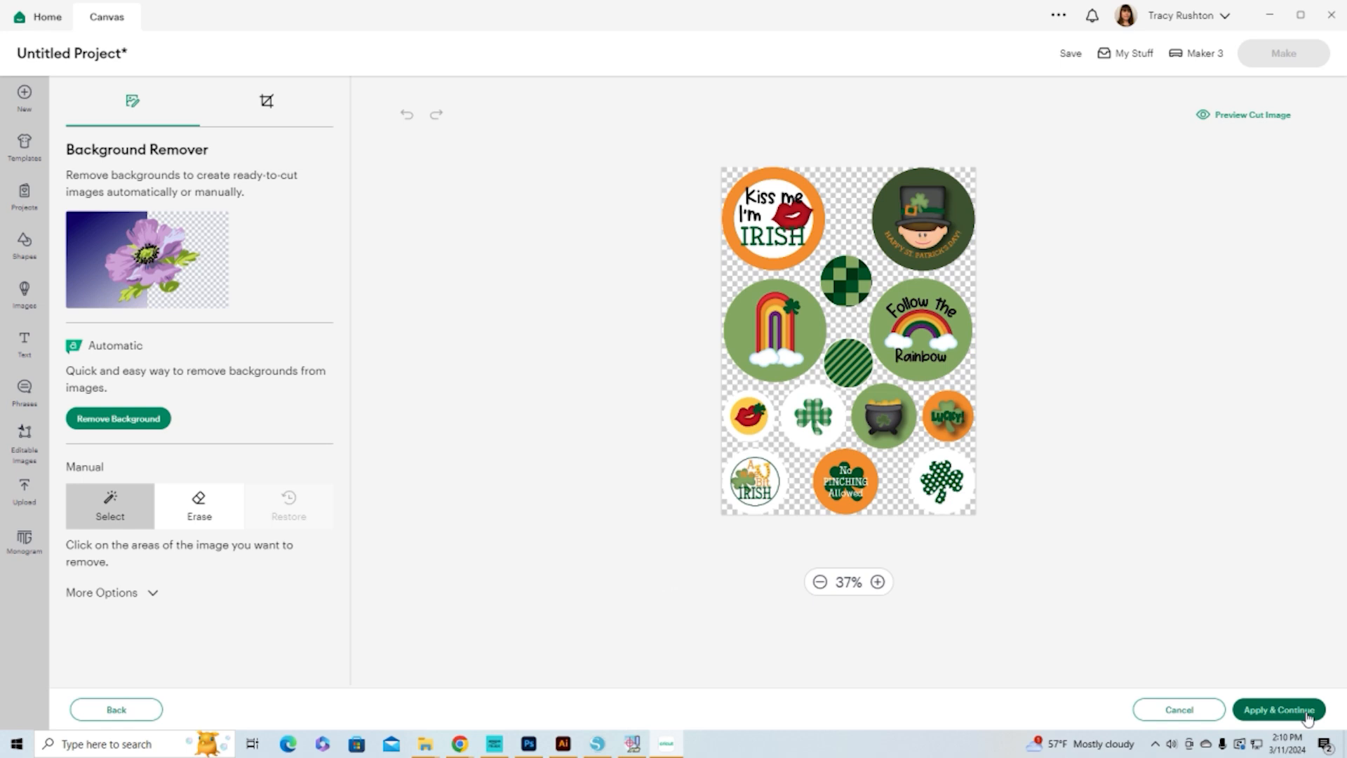
click(1308, 712)
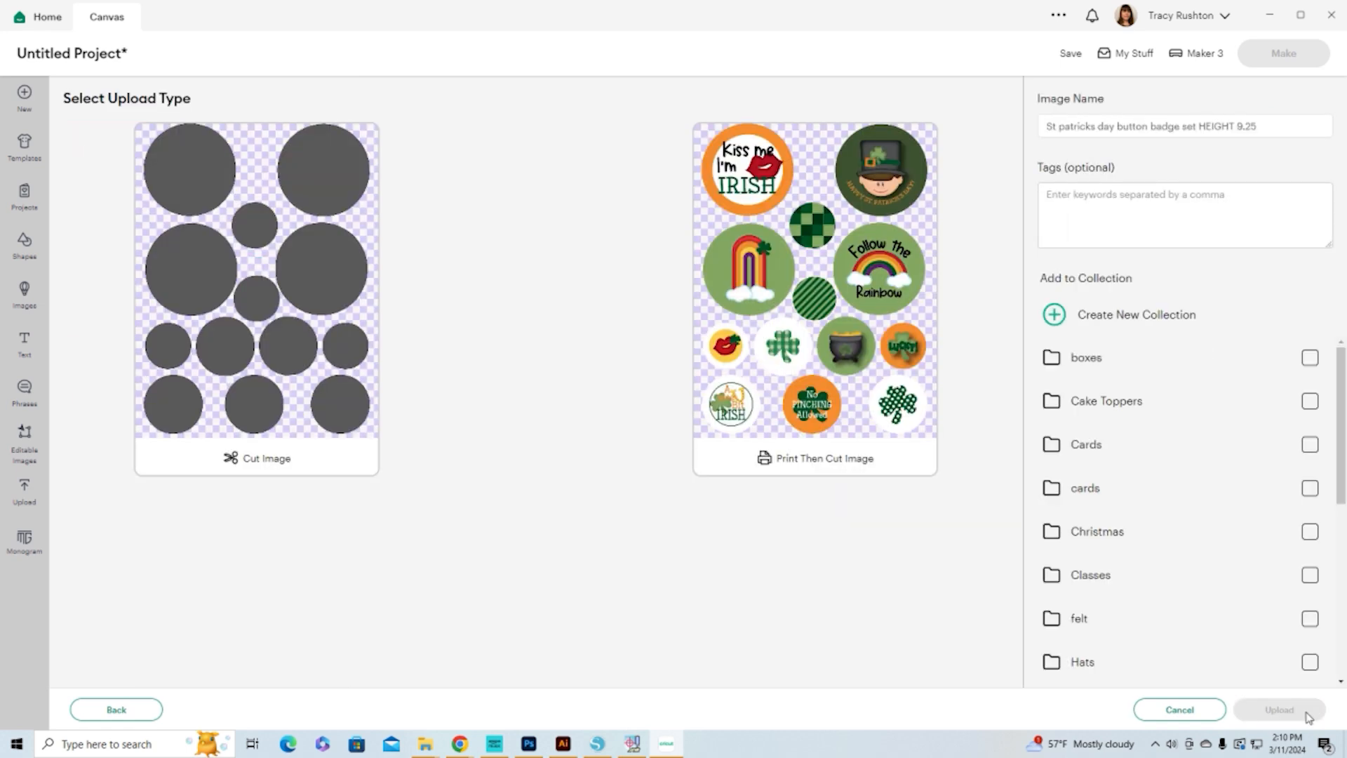
click(856, 467)
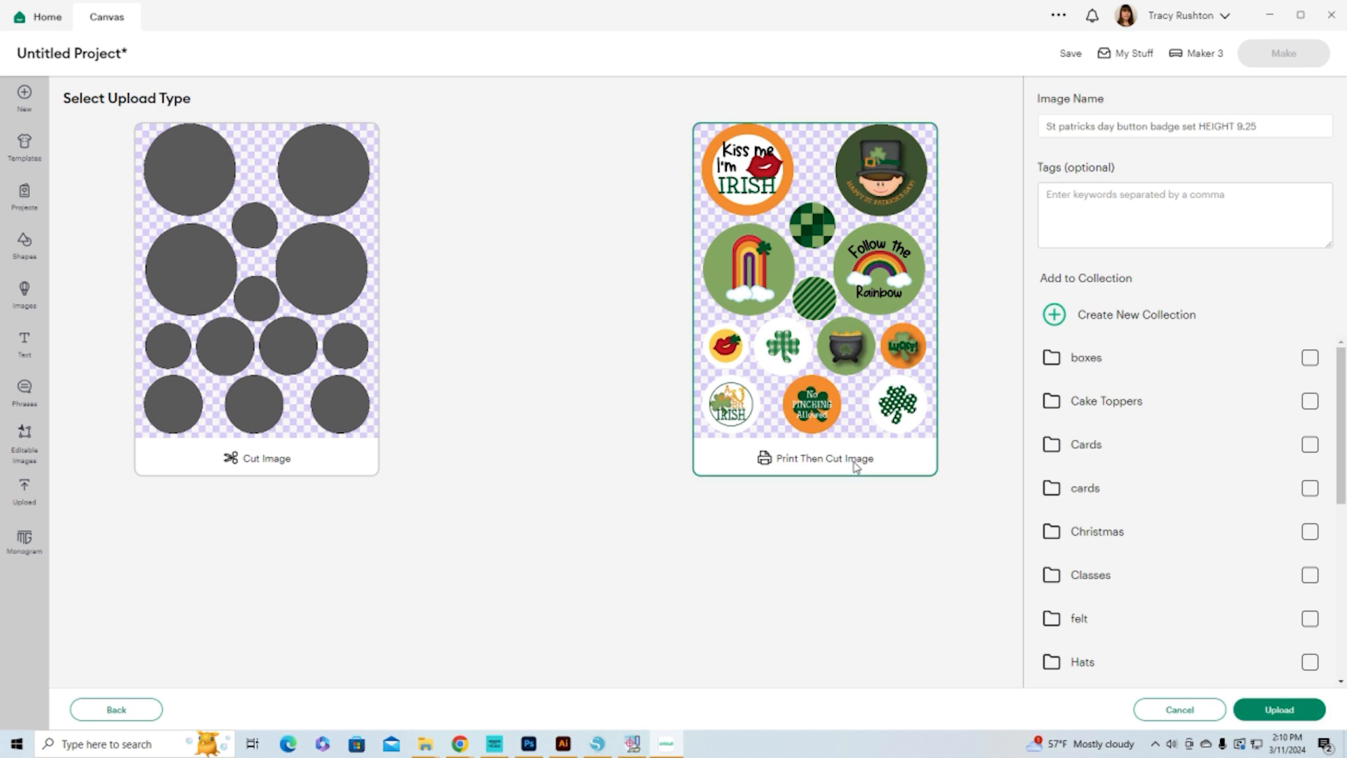
click(1284, 711)
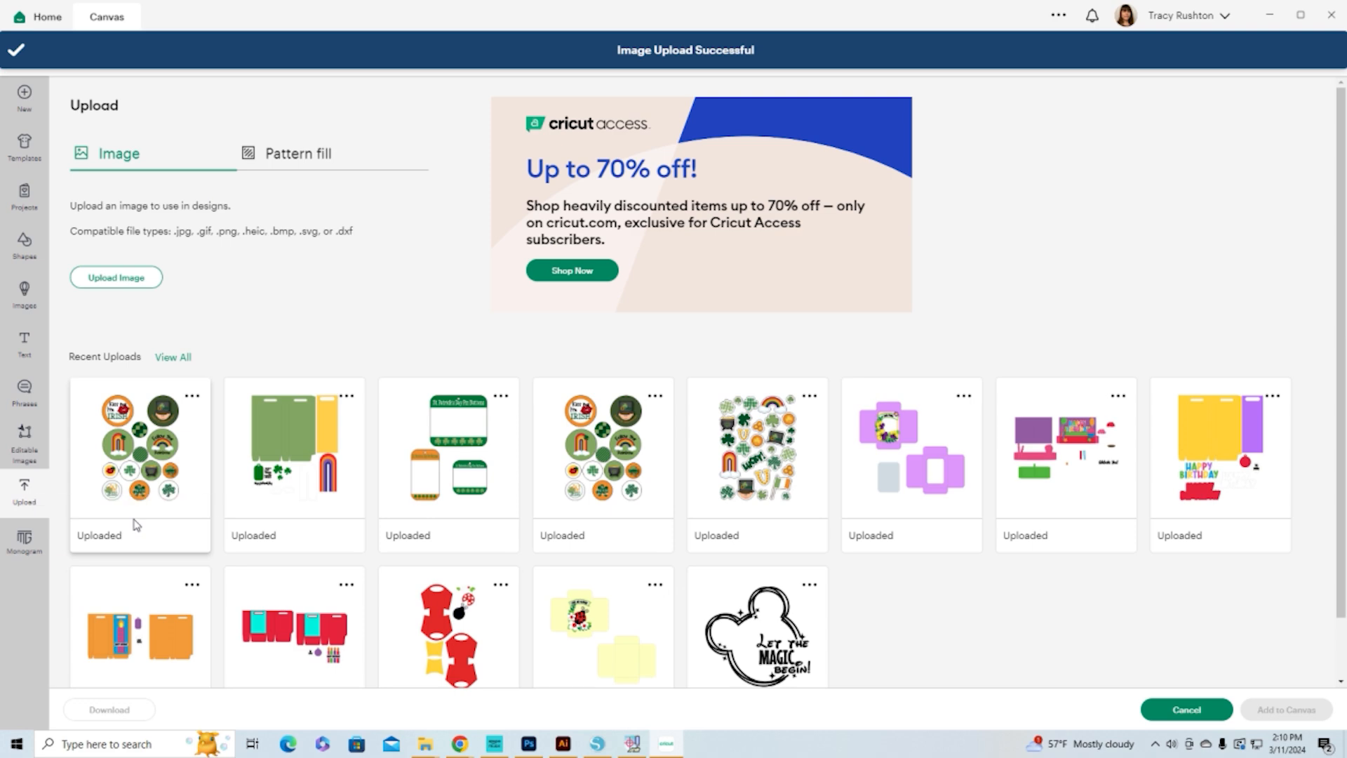
click(116, 504)
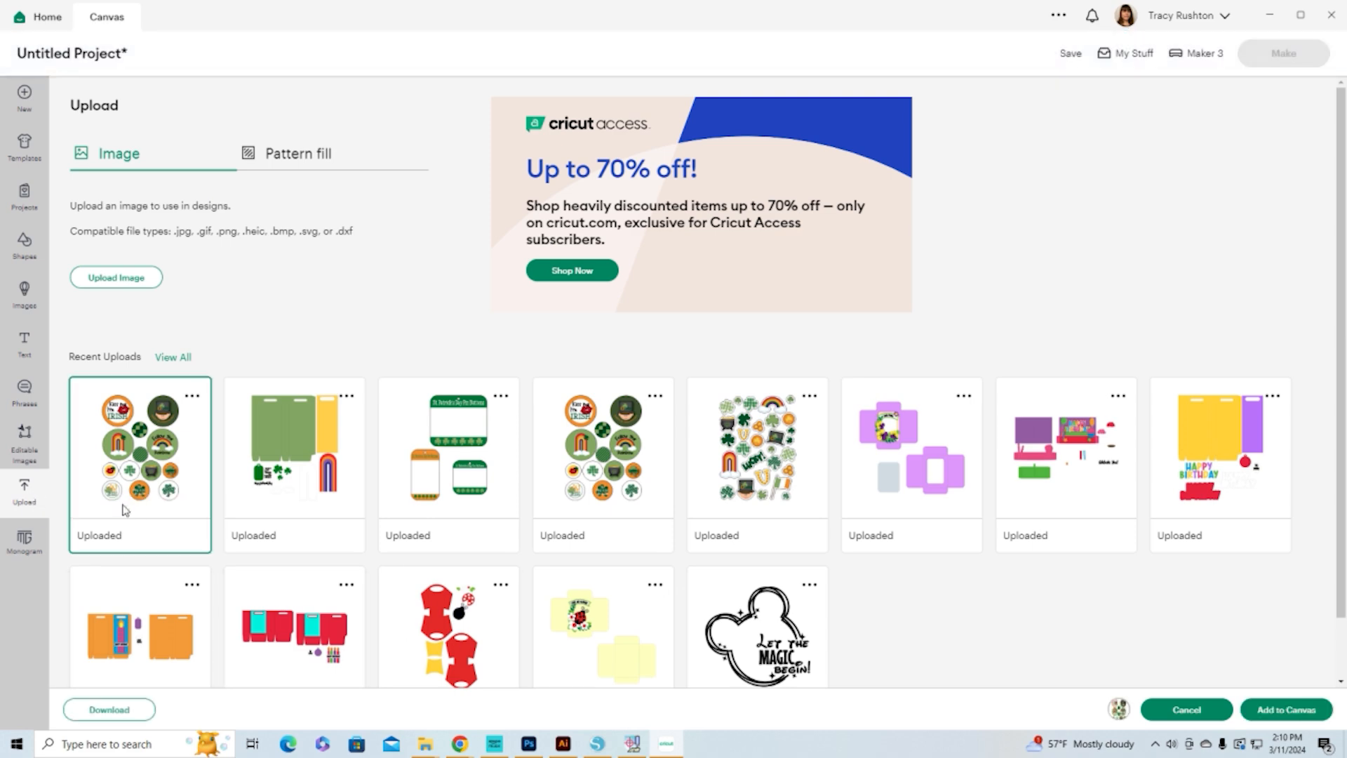
click(1290, 709)
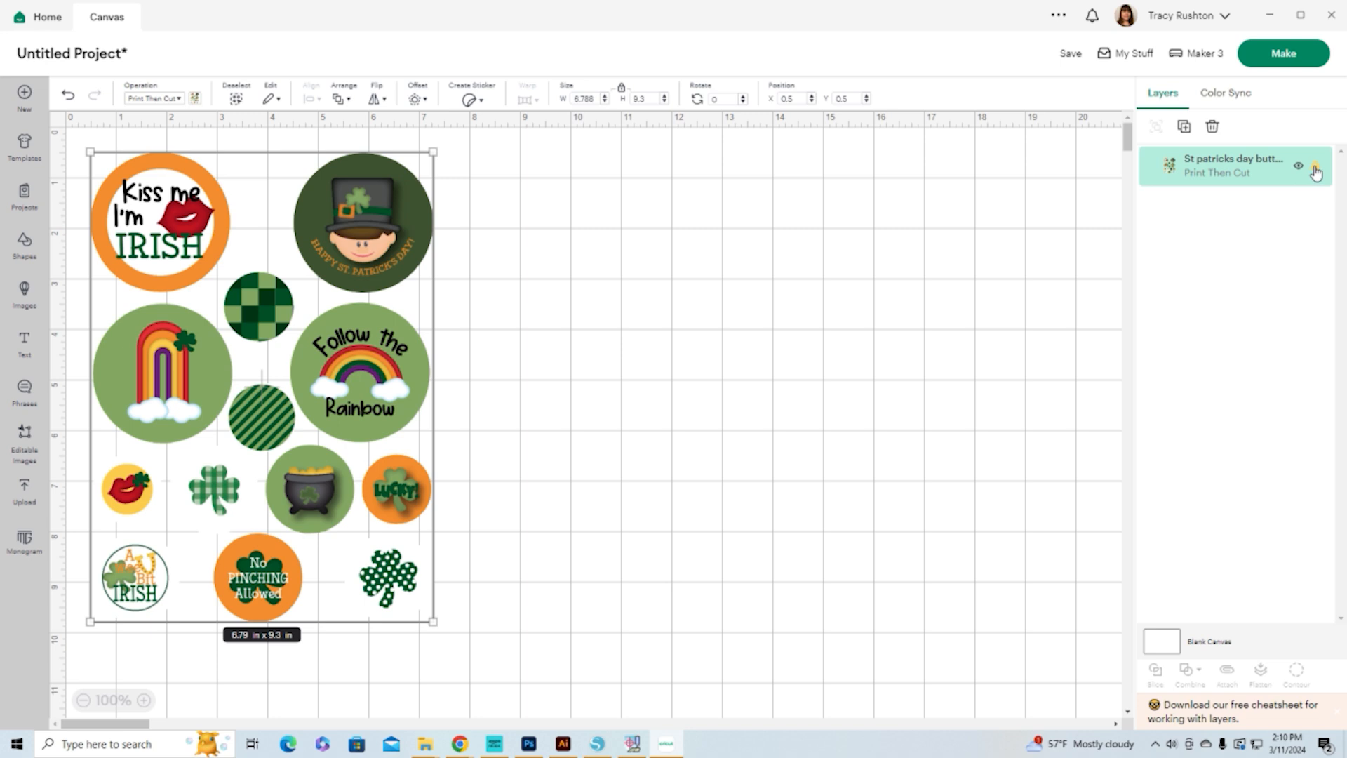
Step: Set the badge set's height to 9.25 in and move it right to about X 13.6, Y 0.125
click(650, 98)
text(9.25)
key(Return)
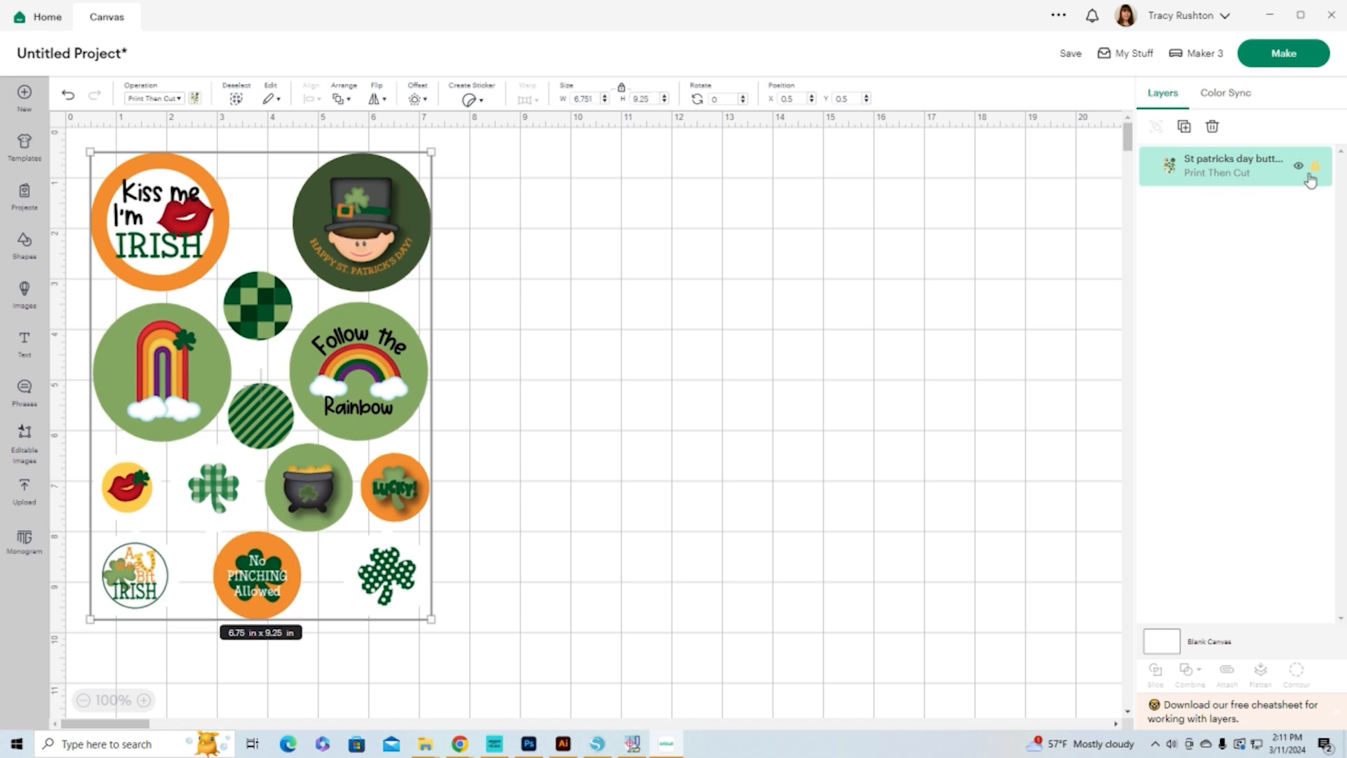
drag(370, 412, 1033, 393)
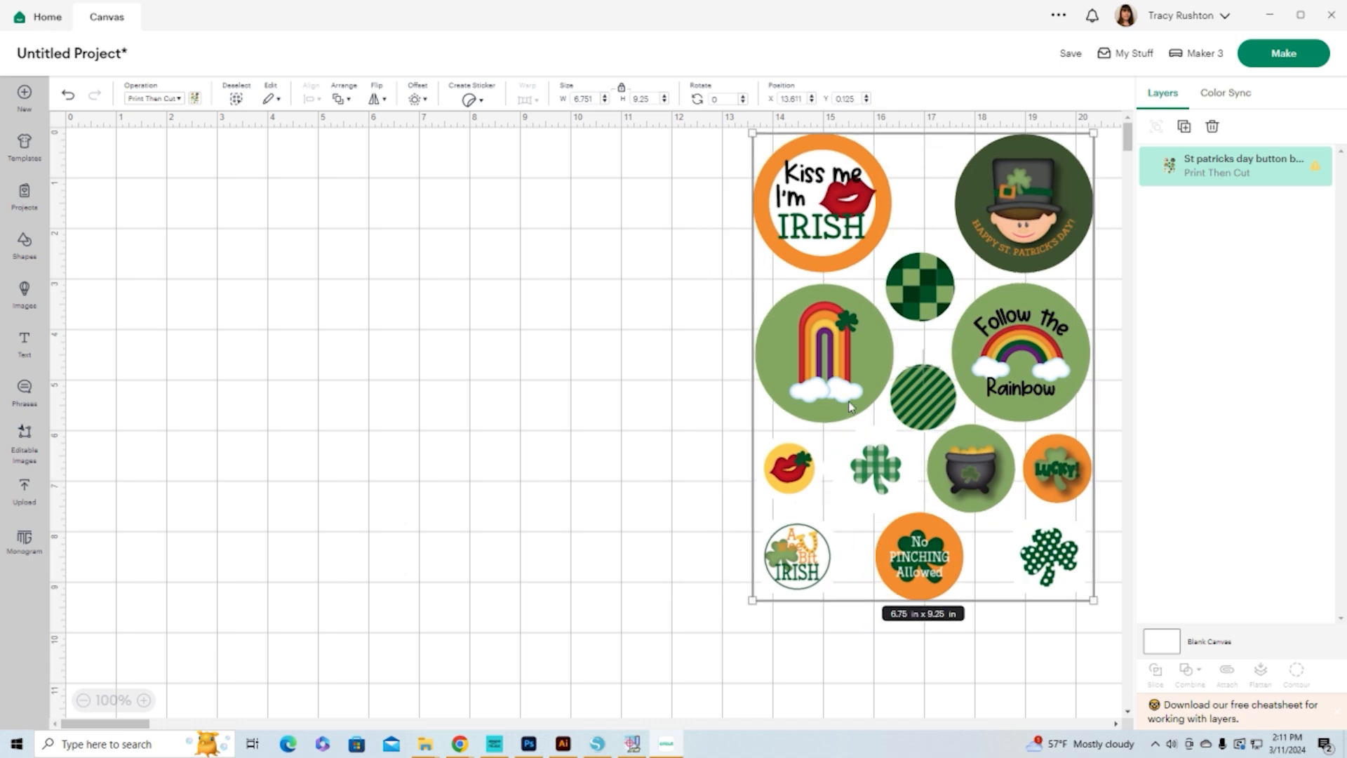
Step: Add the previously uploaded St Patricks Day Button badge set to the canvas and set its height to 9.25 in
click(25, 491)
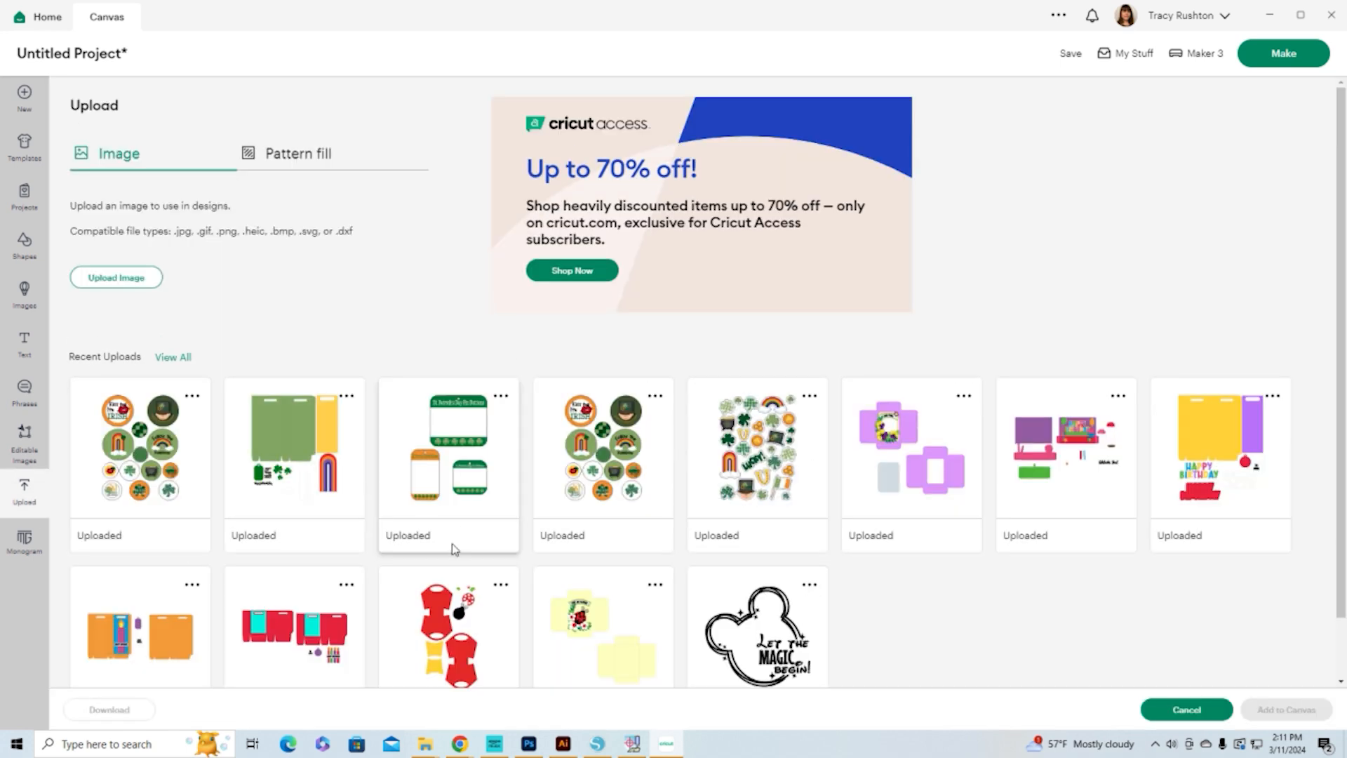
click(626, 475)
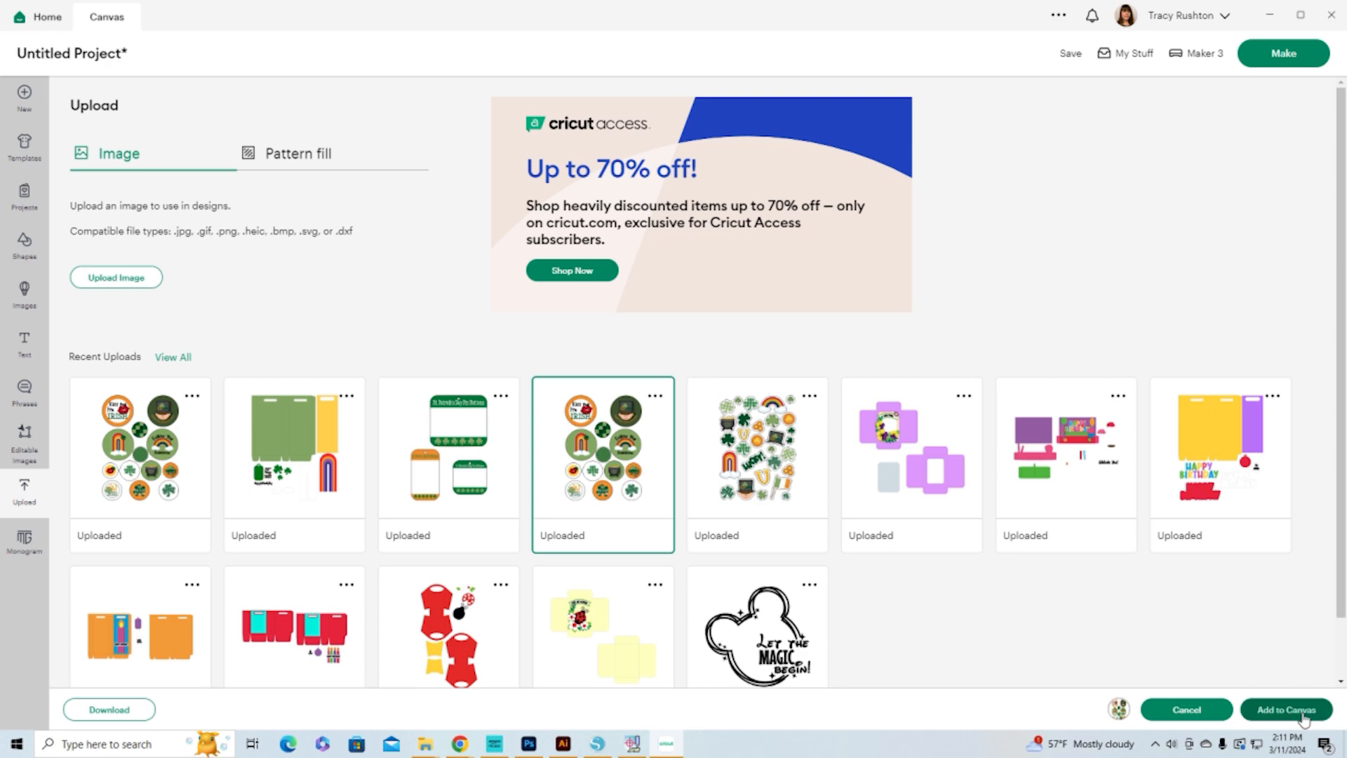
click(1299, 710)
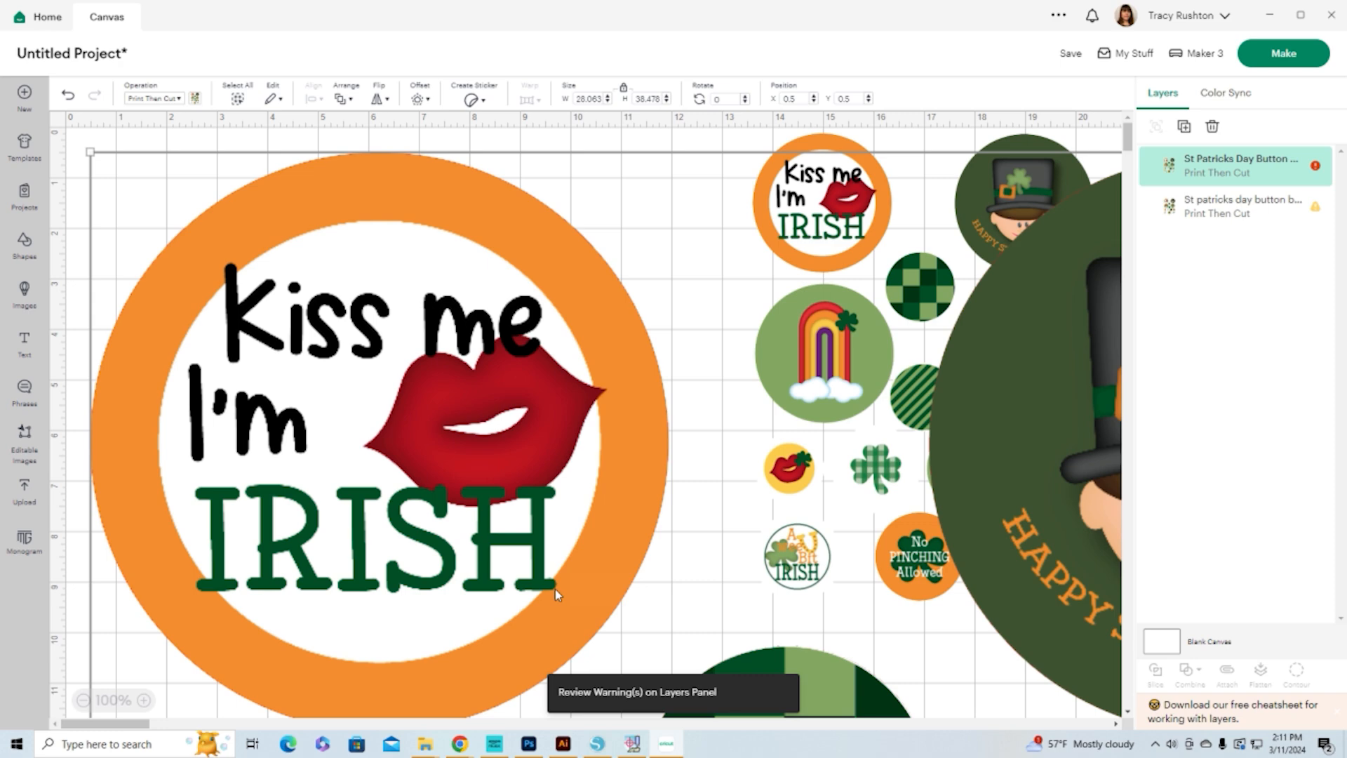
click(660, 100)
text(9.25)
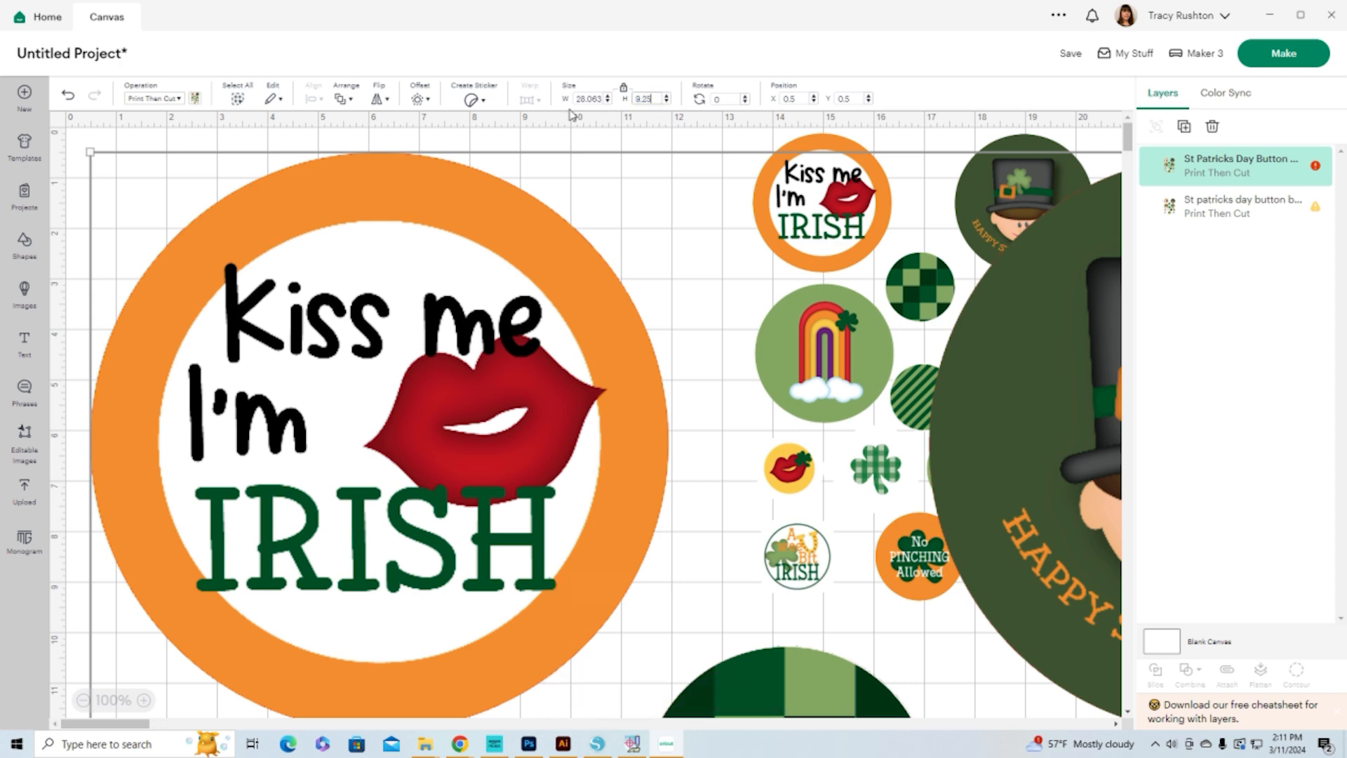
key(Return)
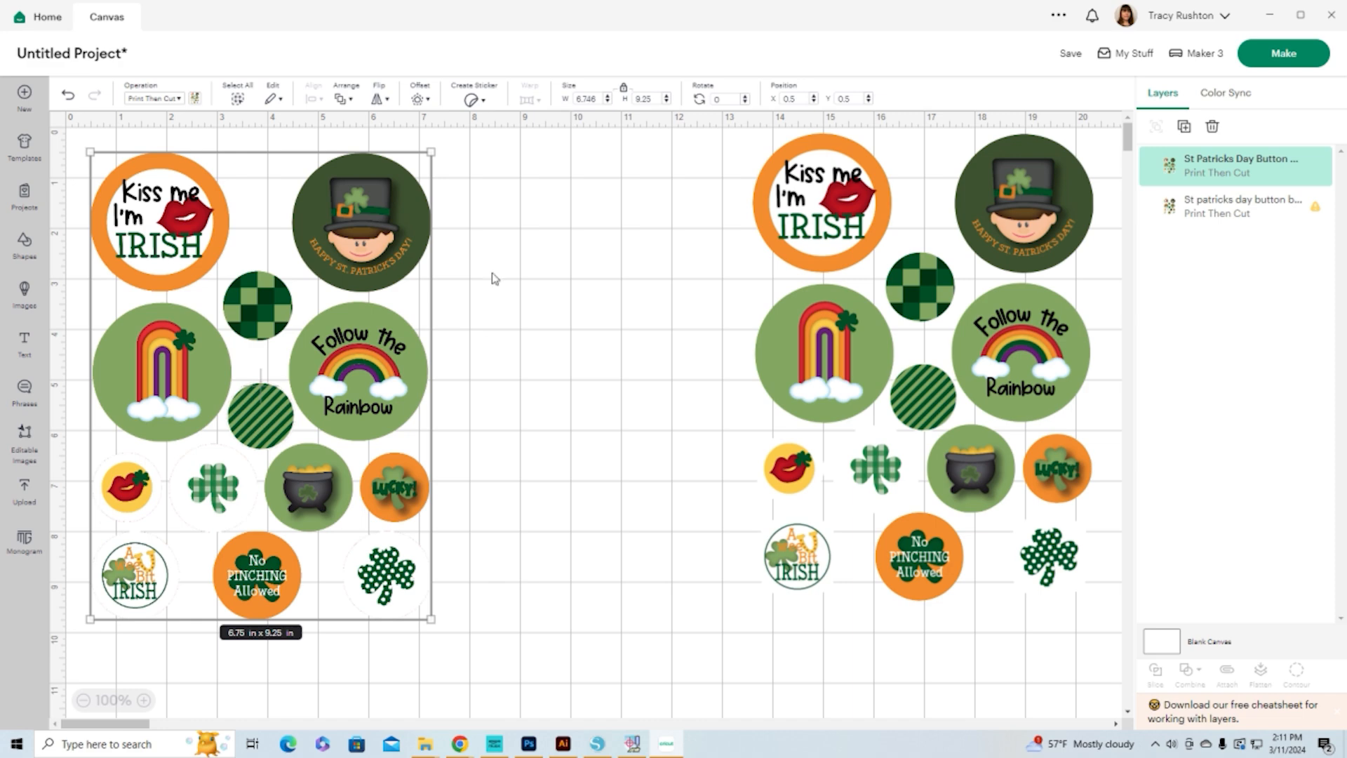